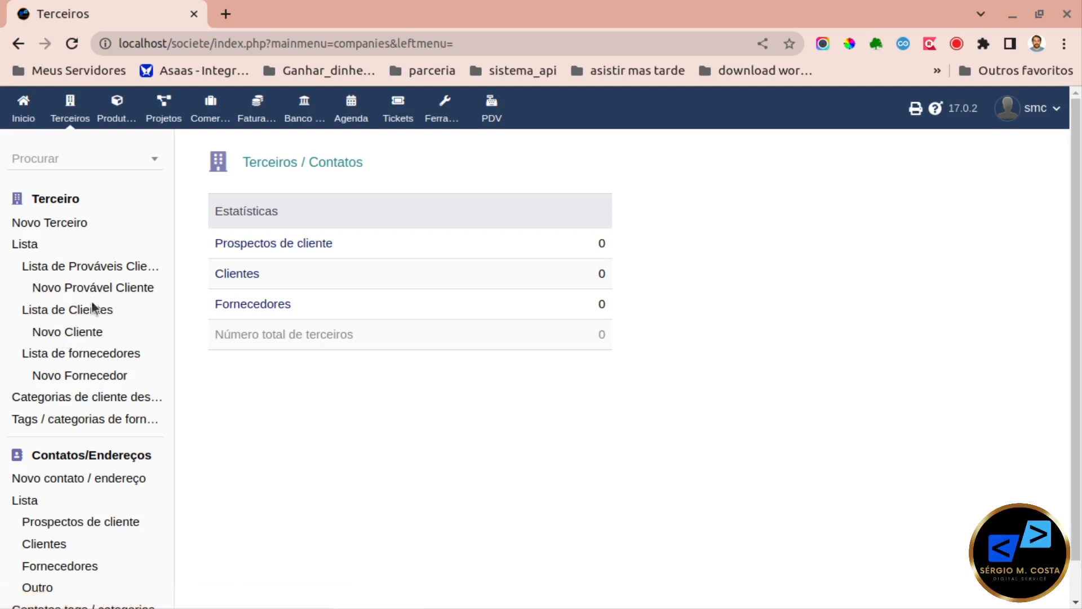
Start a new customer record and set its prospect/customer type to Cliente.
click(81, 334)
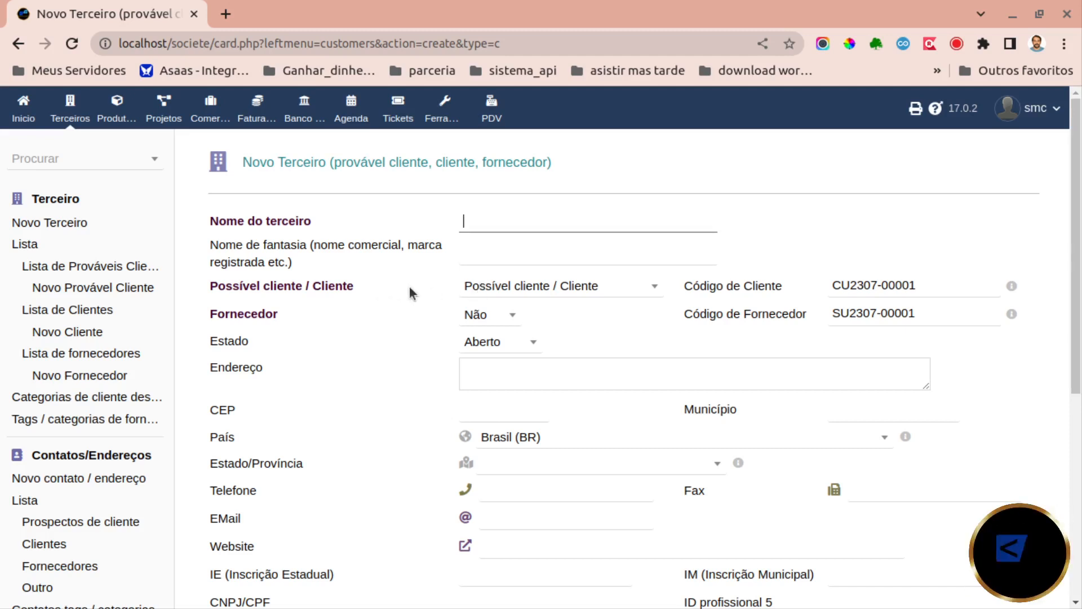
click(521, 294)
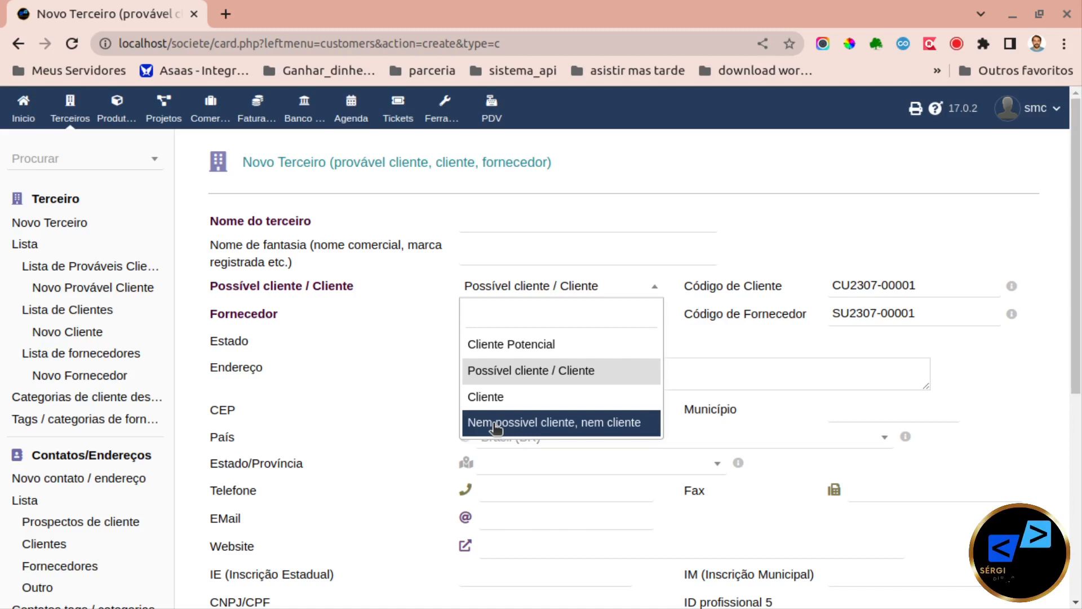
click(512, 398)
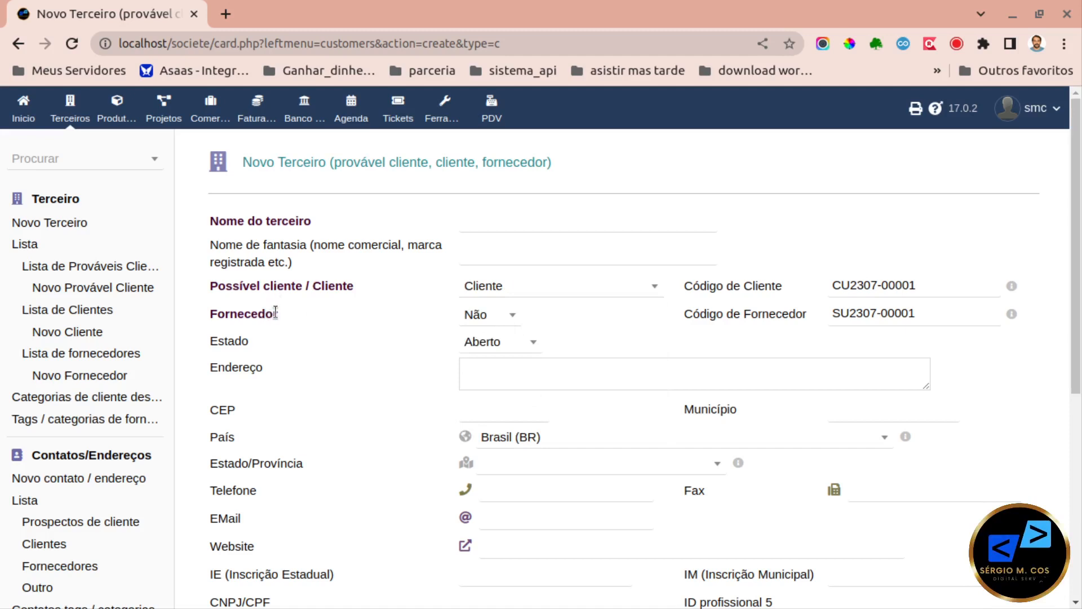
Examine the Fornecedor and Estado options and the Endereço field of the new customer form.
click(505, 323)
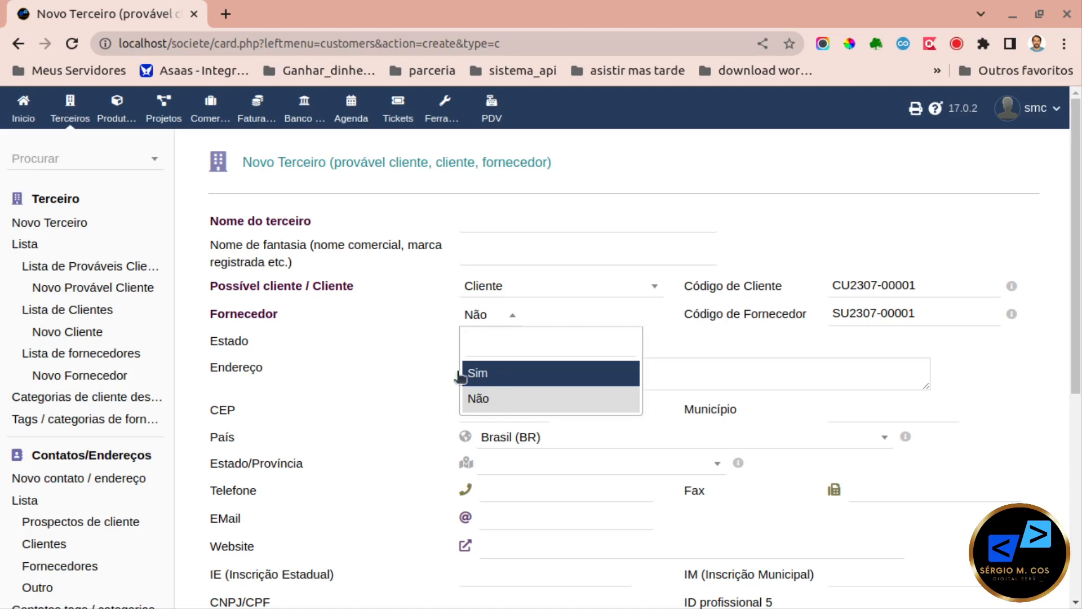
click(432, 381)
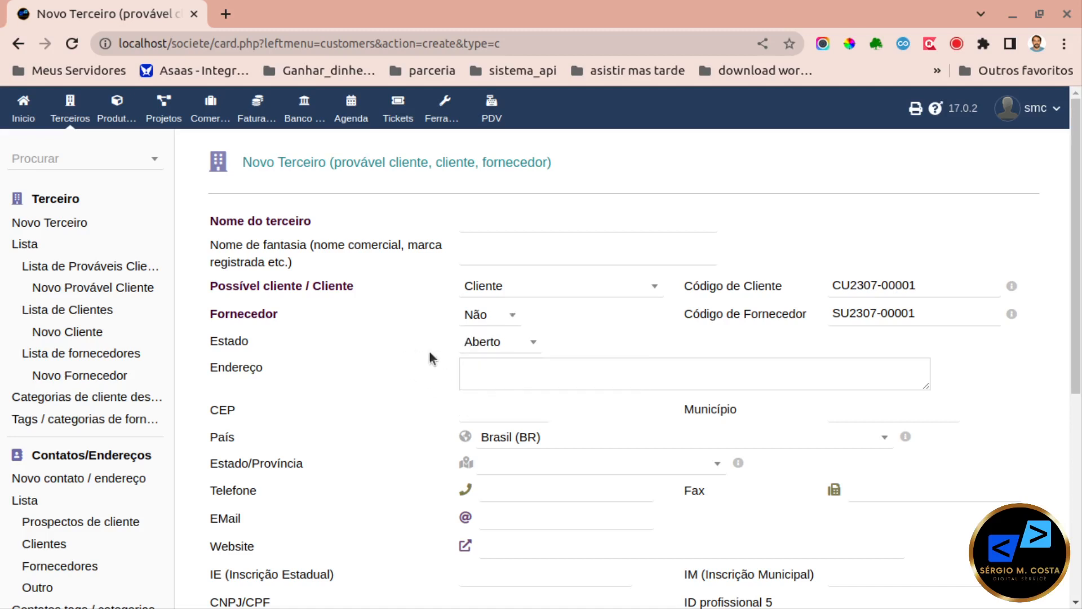
click(484, 351)
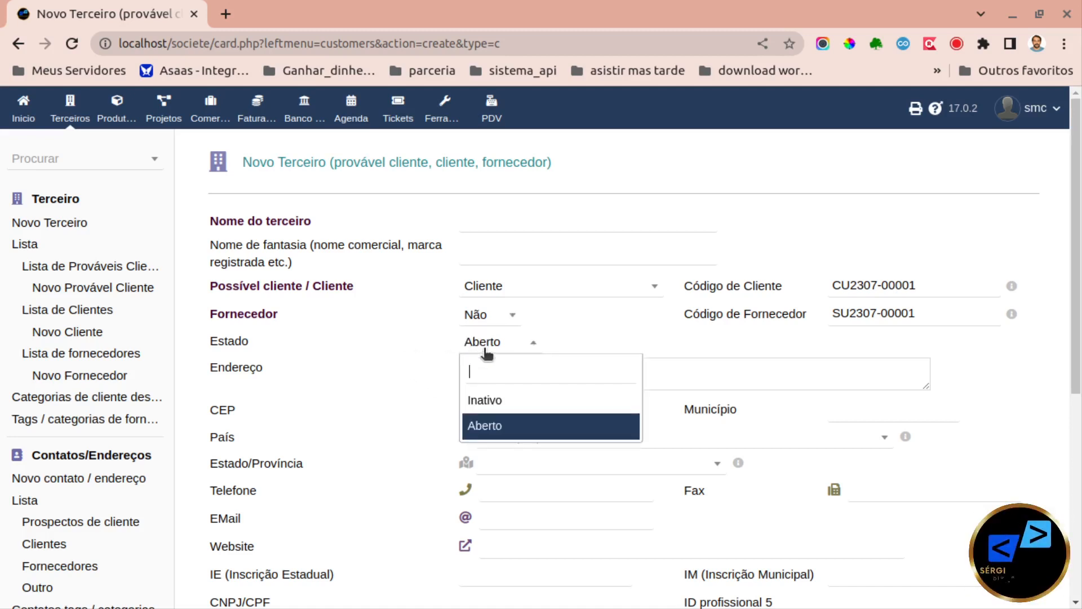
click(485, 354)
click(485, 352)
click(486, 353)
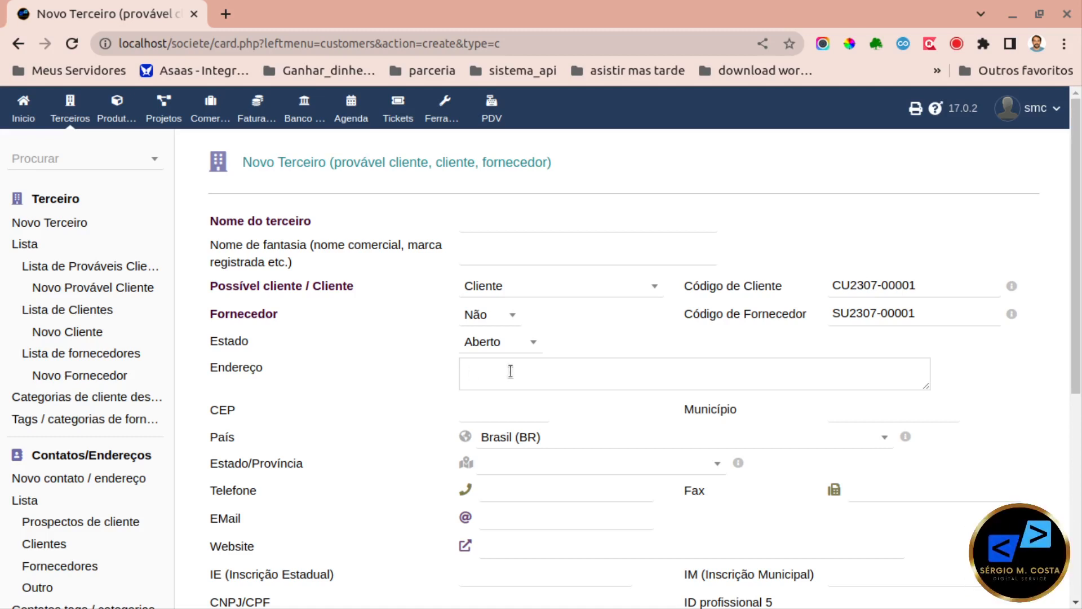
click(487, 369)
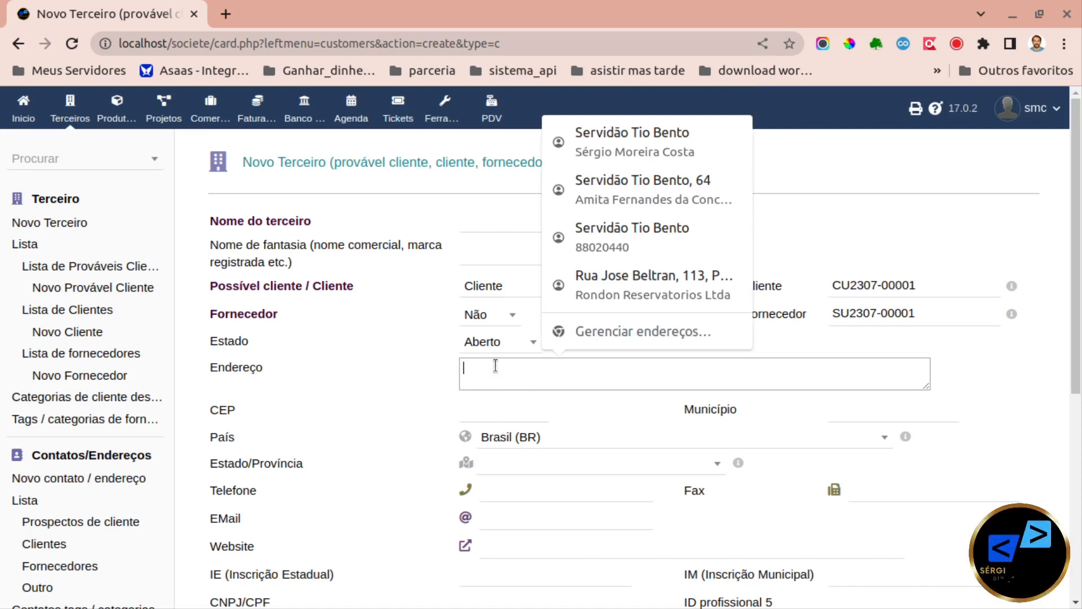
click(450, 389)
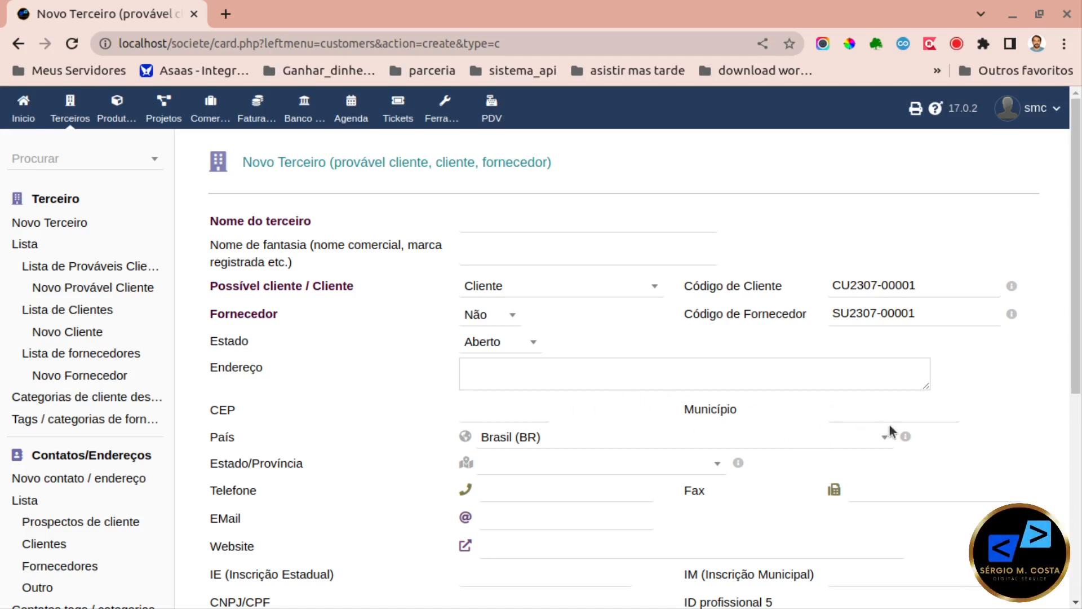
Review the remaining contact, tax and business fields of the form, including the choices offered for Tipo de terceiro.
scroll(889, 426, down, 2)
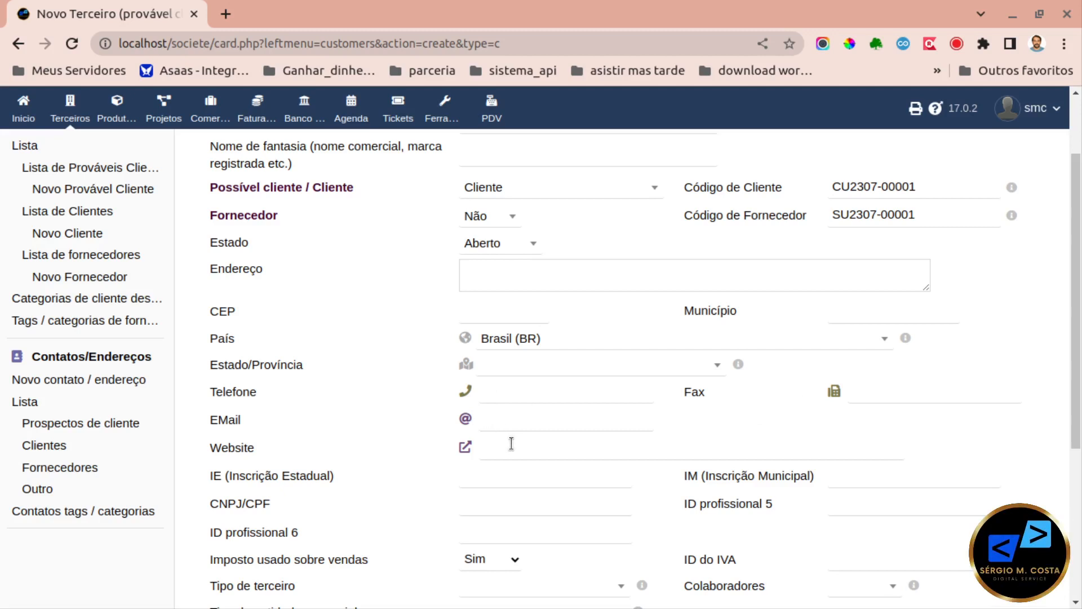
scroll(474, 445, down, 2)
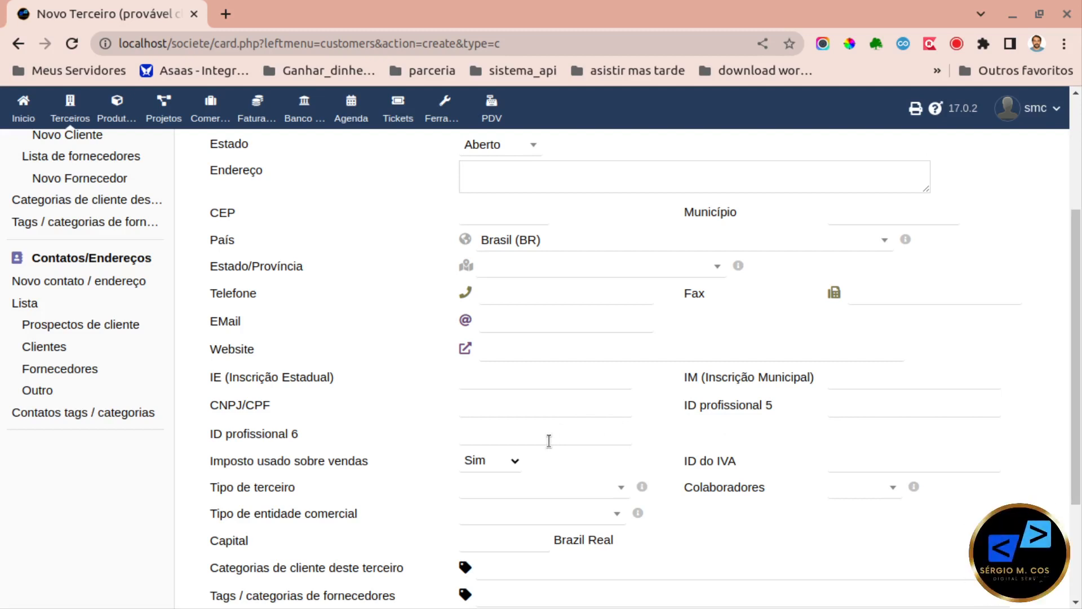
scroll(549, 441, up, 3)
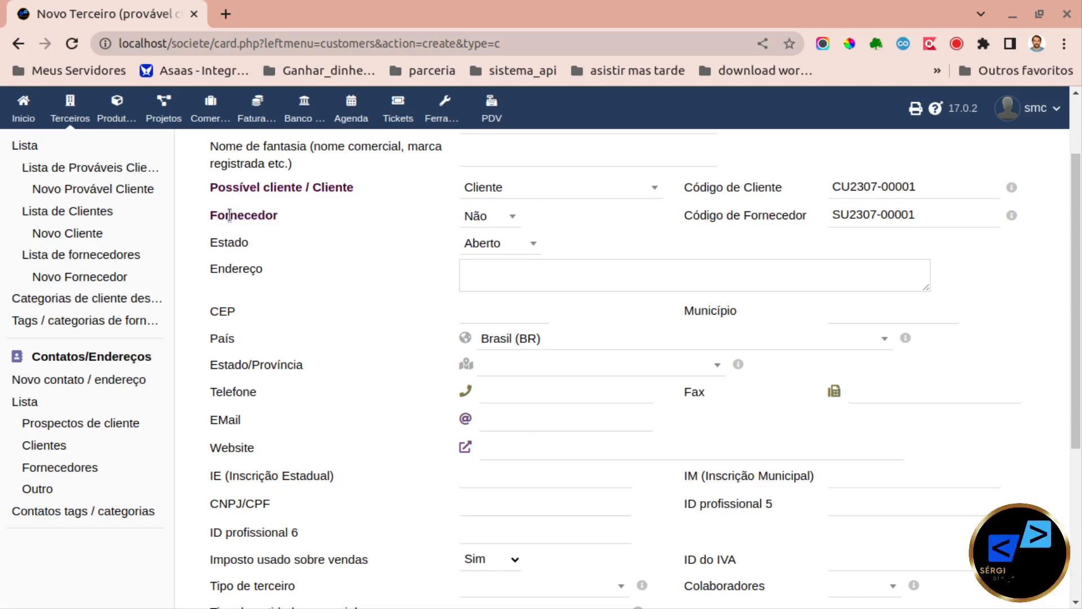
drag(210, 215, 273, 219)
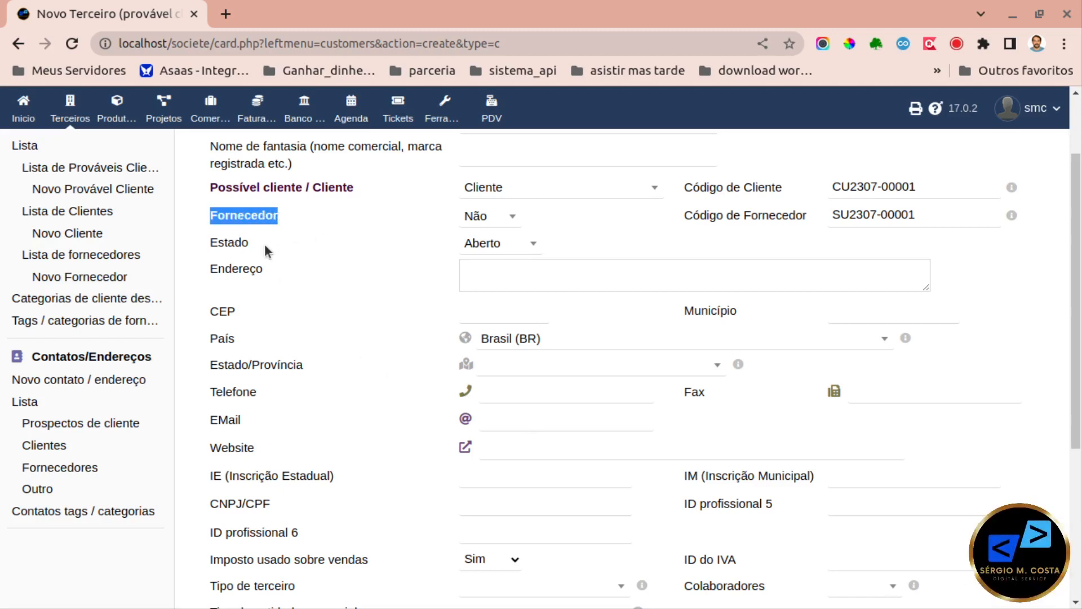
scroll(369, 310, down, 3)
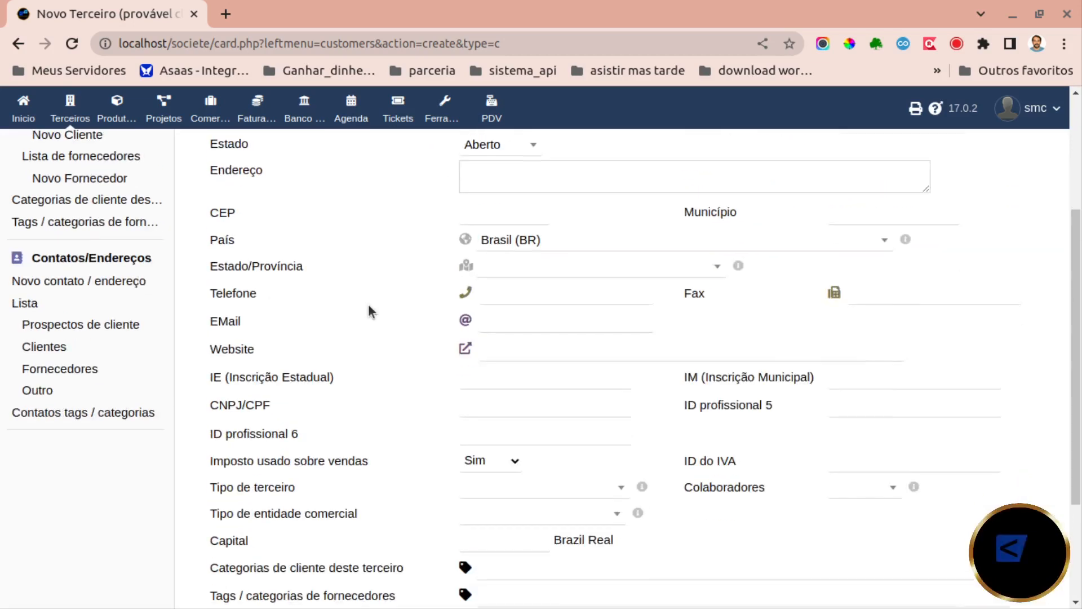
scroll(368, 309, down, 3)
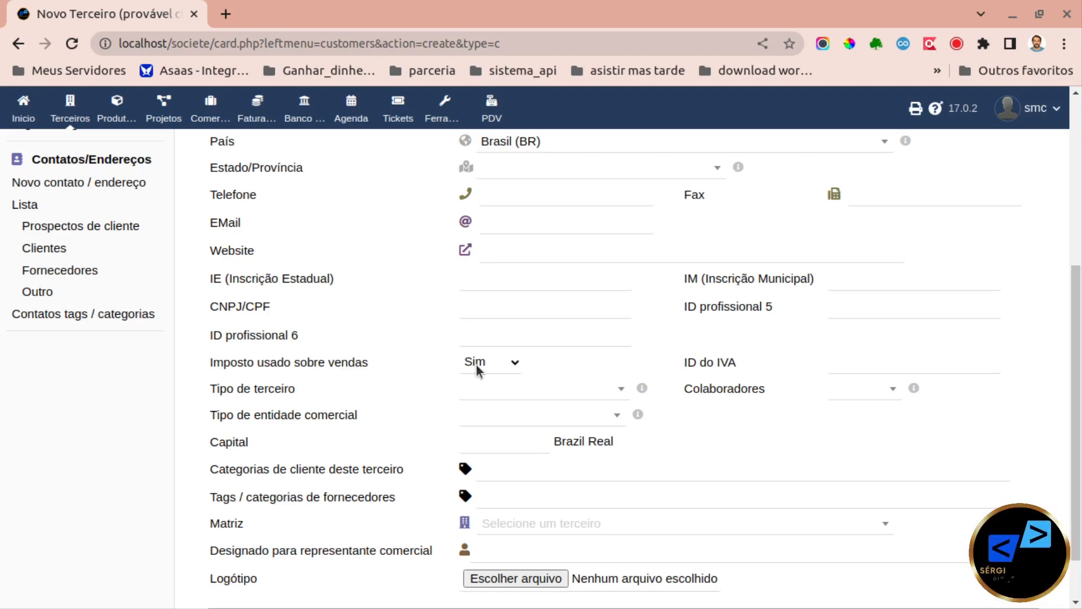
click(495, 397)
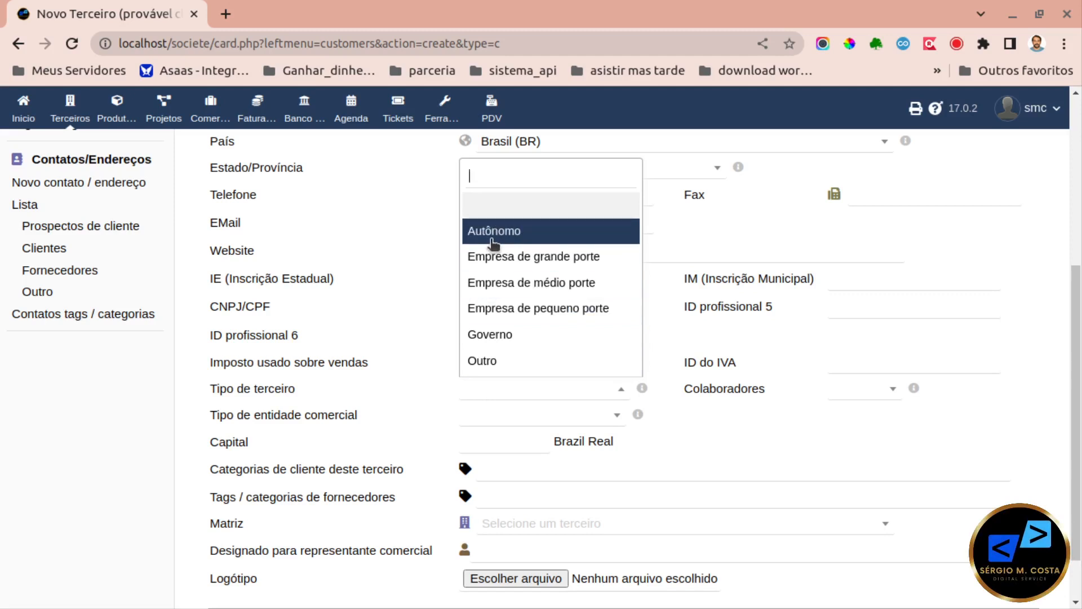
click(421, 382)
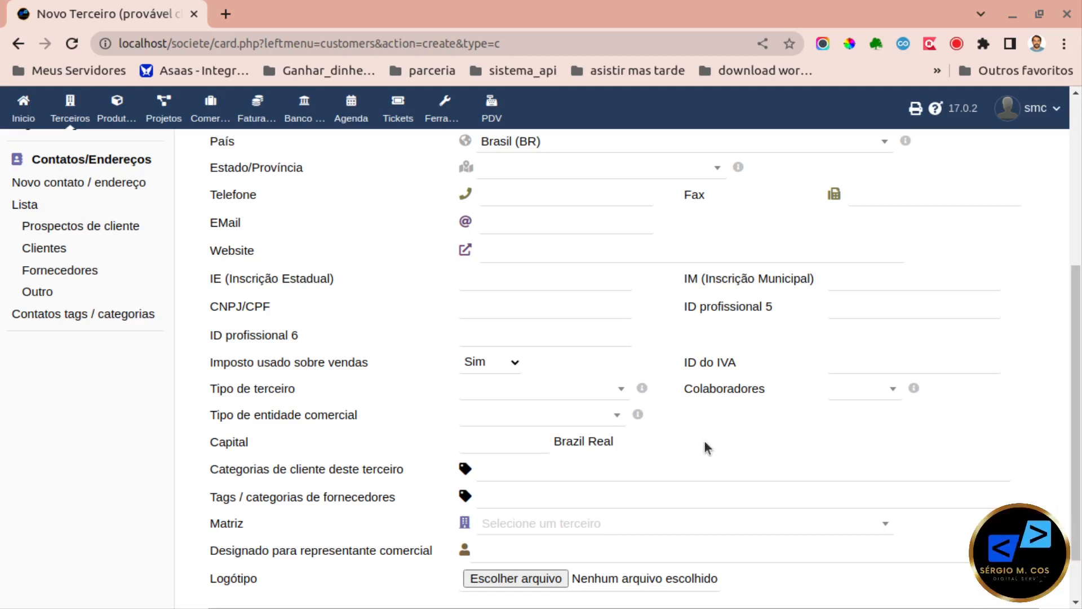
scroll(704, 441, down, 2)
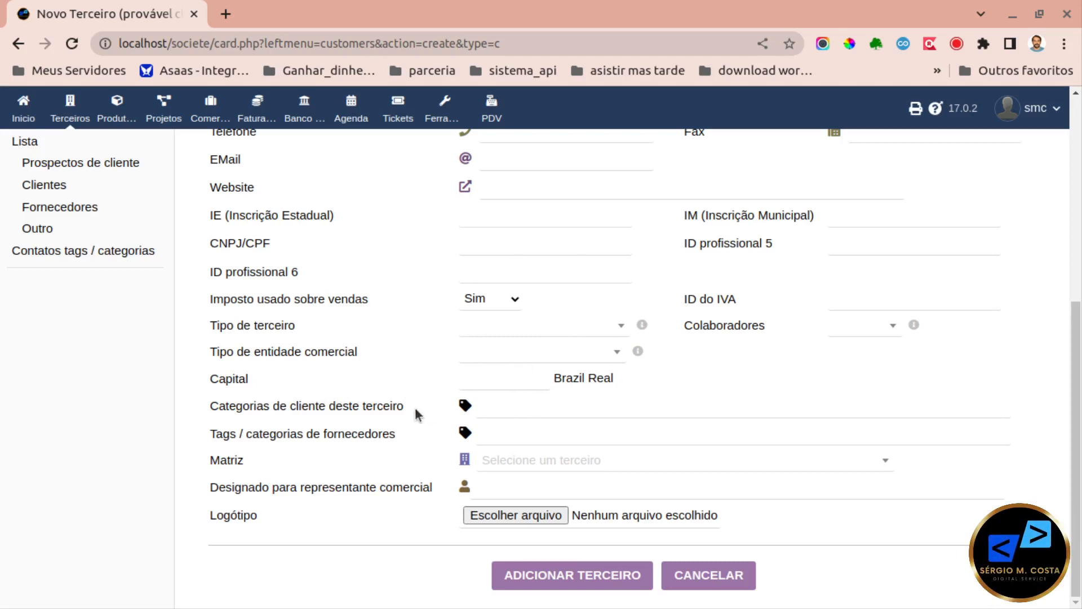
Check the choices for Categorias de cliente deste terceiro and open the customer categories area.
click(512, 407)
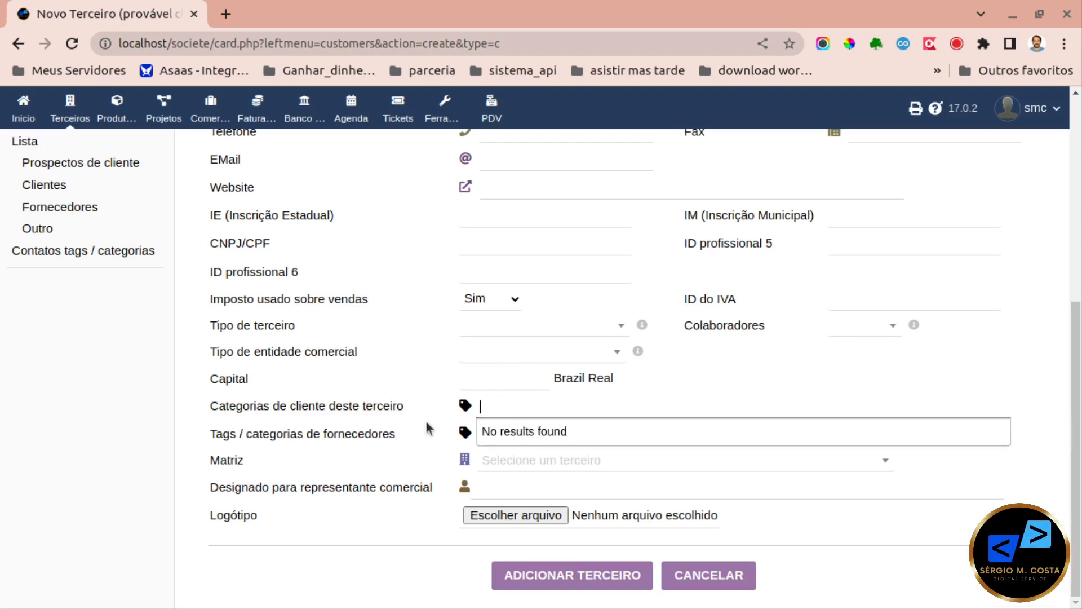
scroll(423, 419, up, 4)
scroll(415, 424, up, 3)
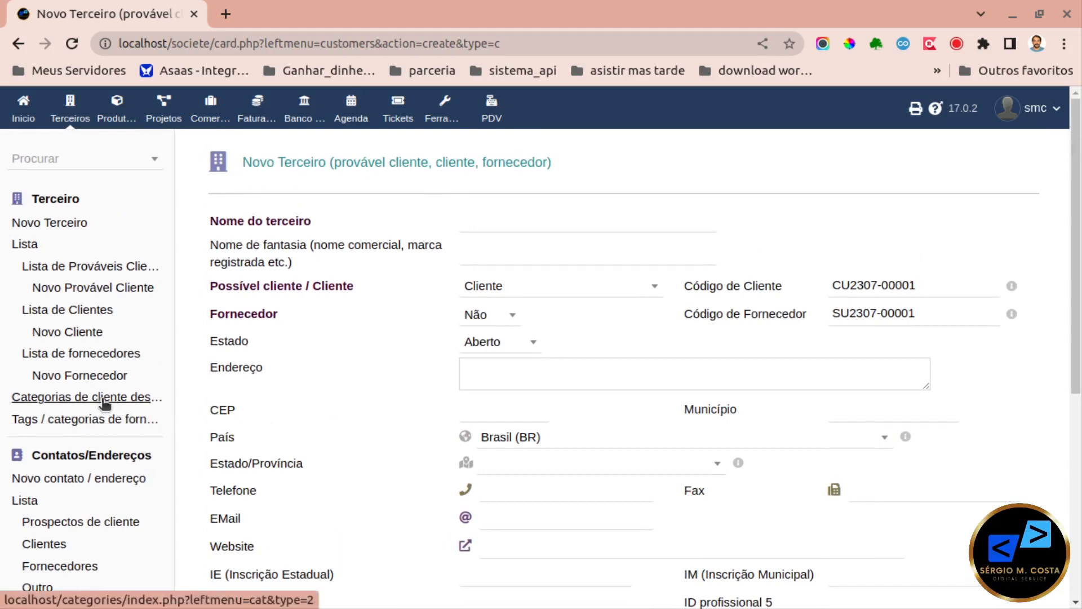
scroll(101, 397, down, 6)
scroll(107, 398, up, 2)
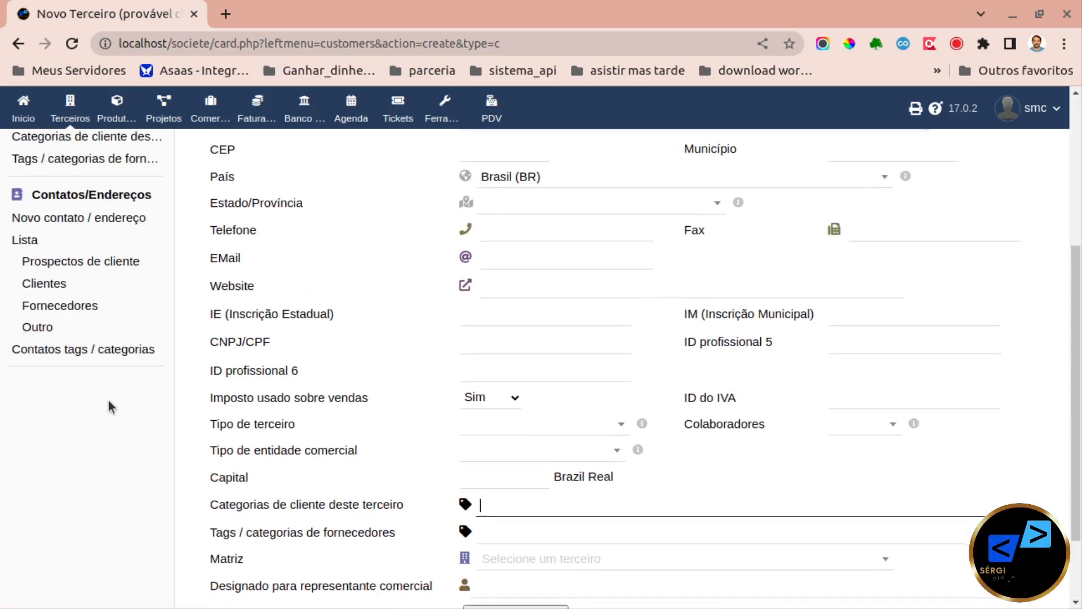
scroll(107, 399, up, 5)
click(92, 398)
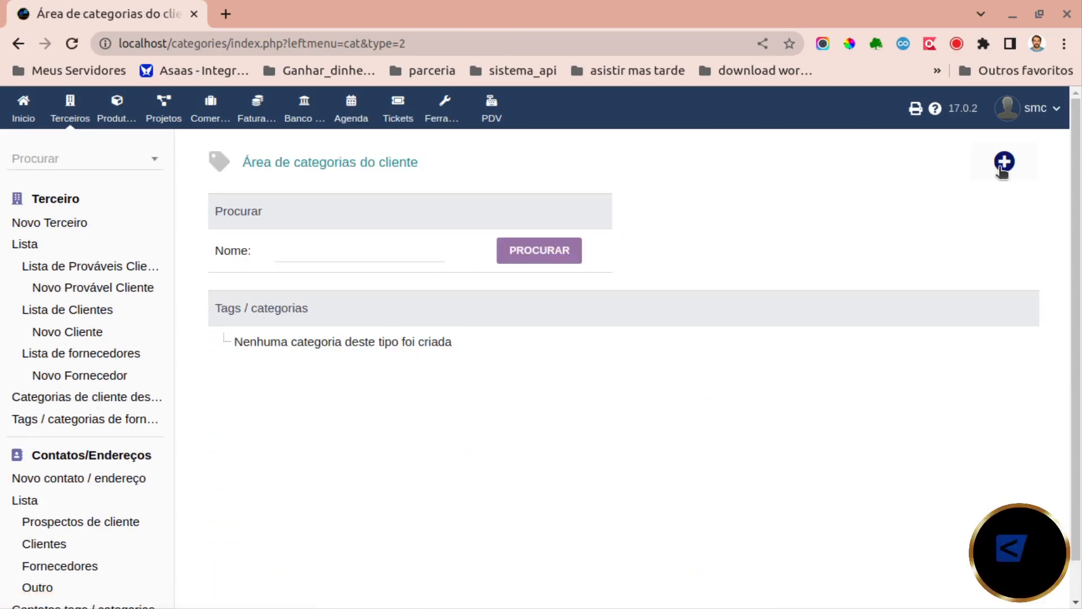
Open the form for creating a customer category and inspect its colour choices without picking one.
click(1005, 163)
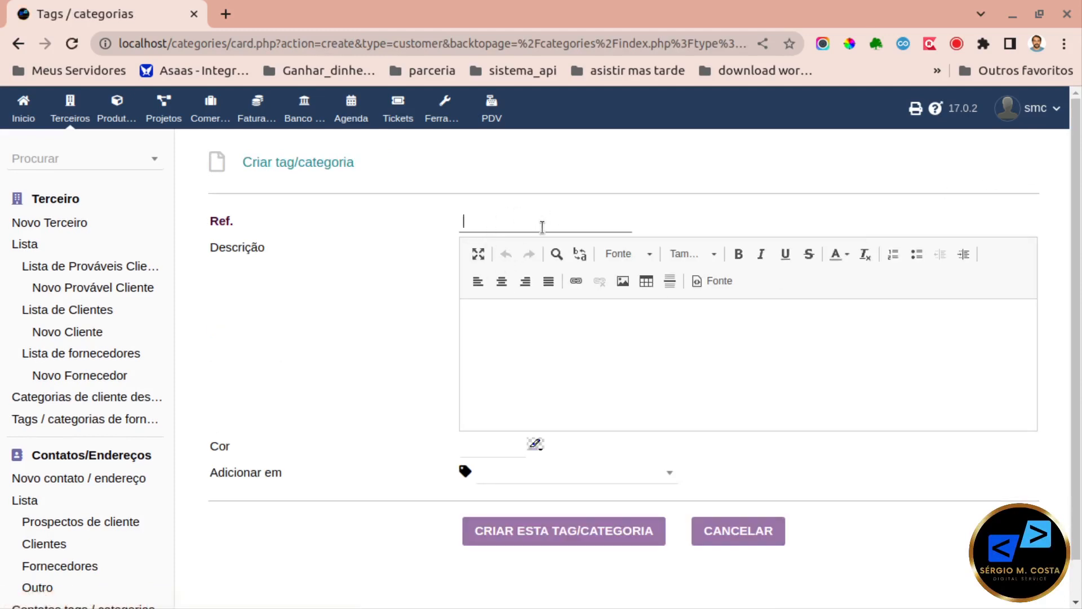
click(536, 447)
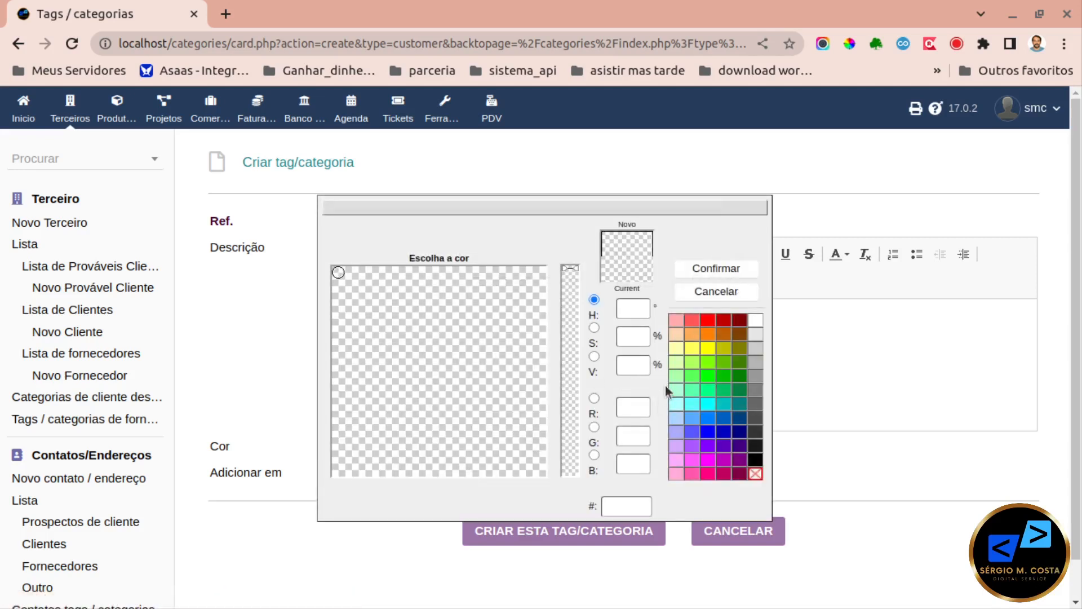
click(712, 292)
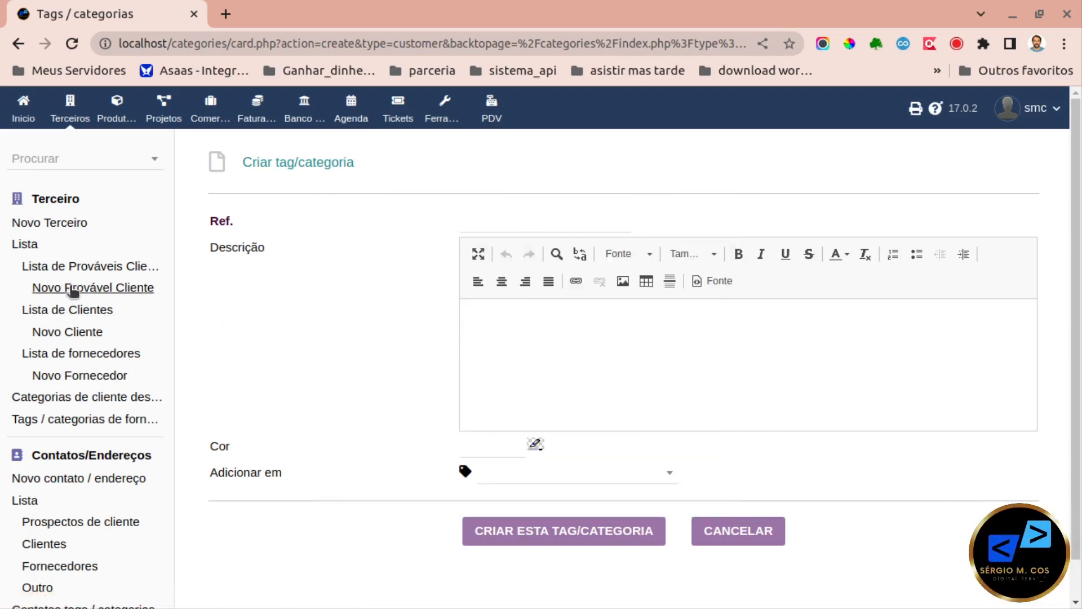
Open a fresh new customer form and check the choices for the parent company (Matriz).
click(80, 332)
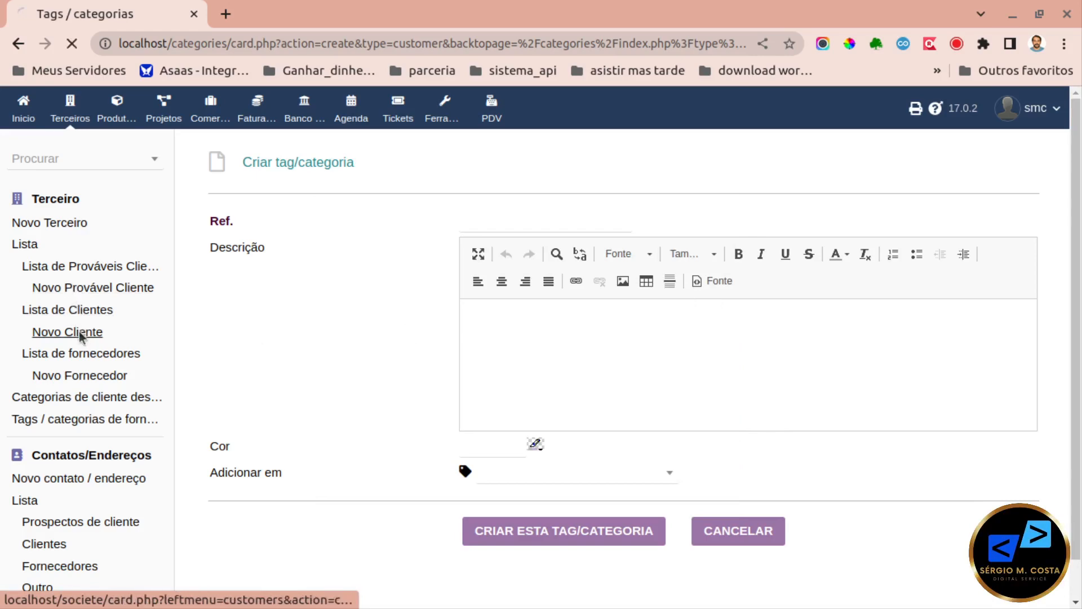
scroll(364, 419, down, 6)
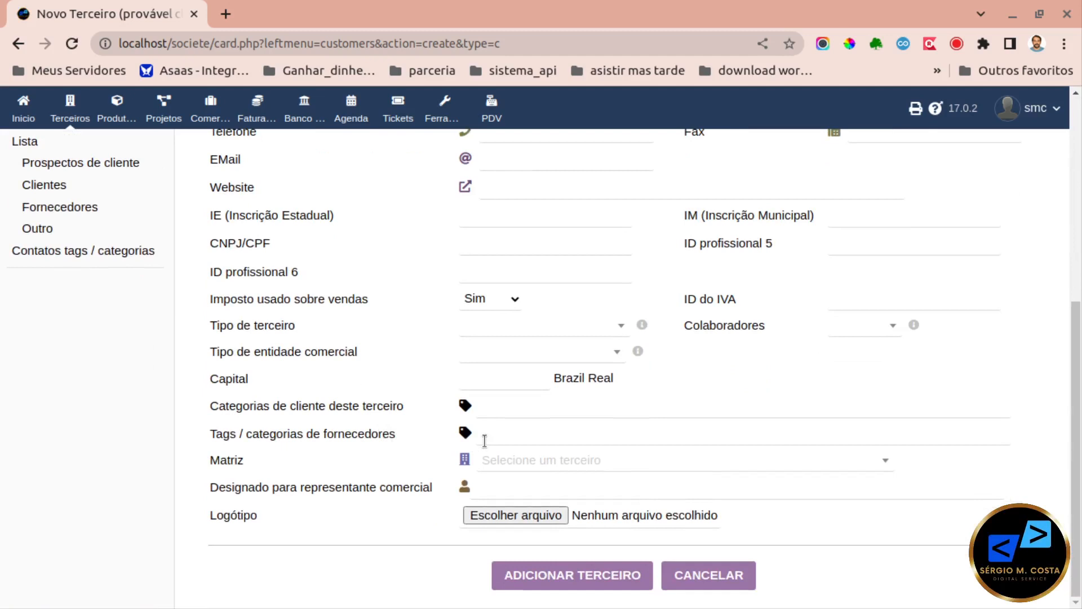
scroll(483, 437, up, 3)
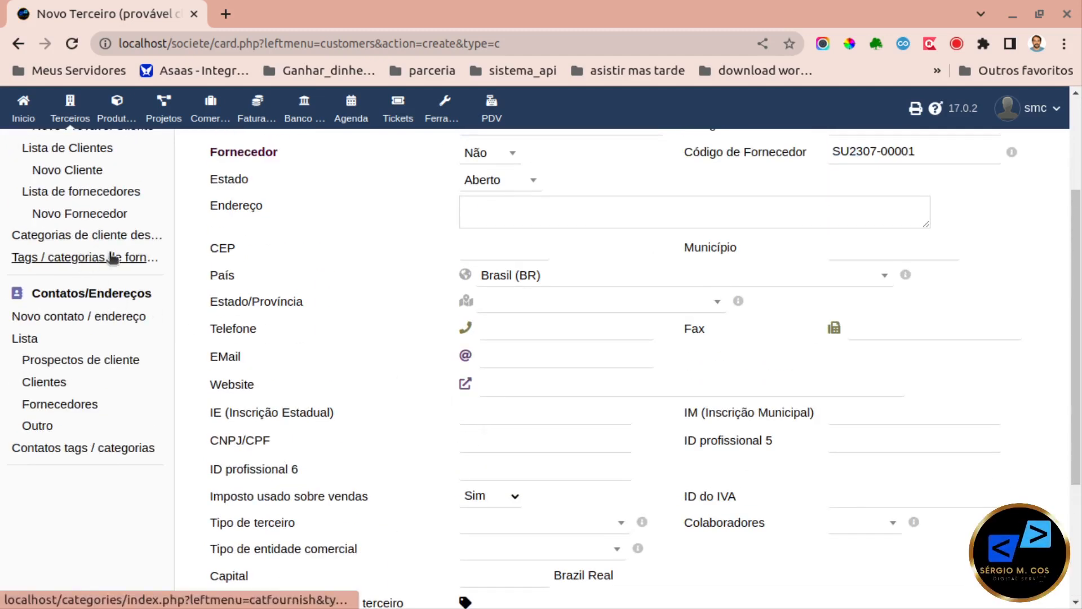
scroll(255, 332, down, 3)
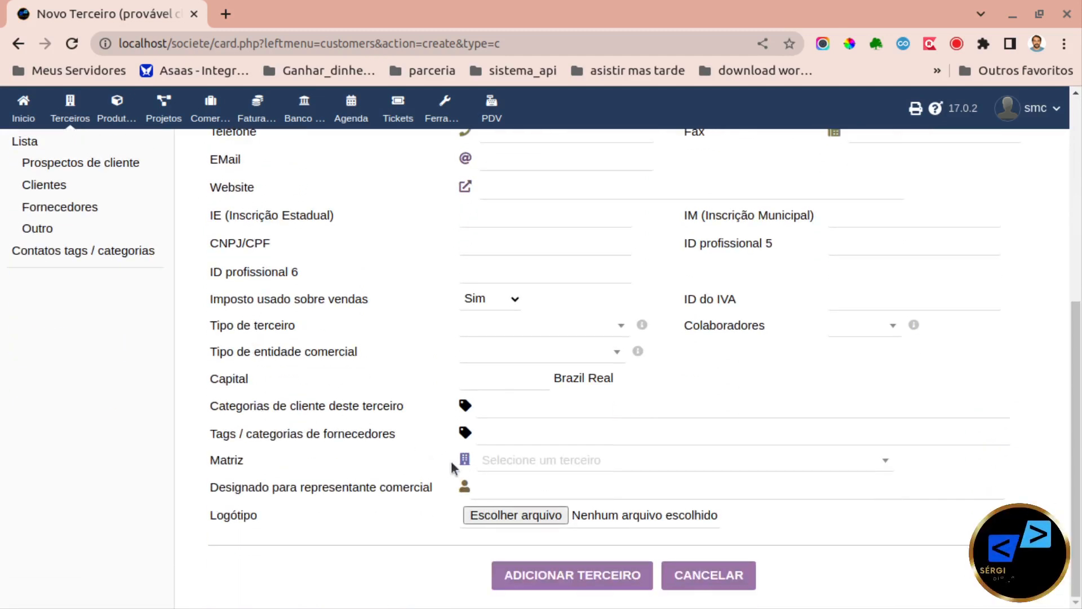
click(508, 464)
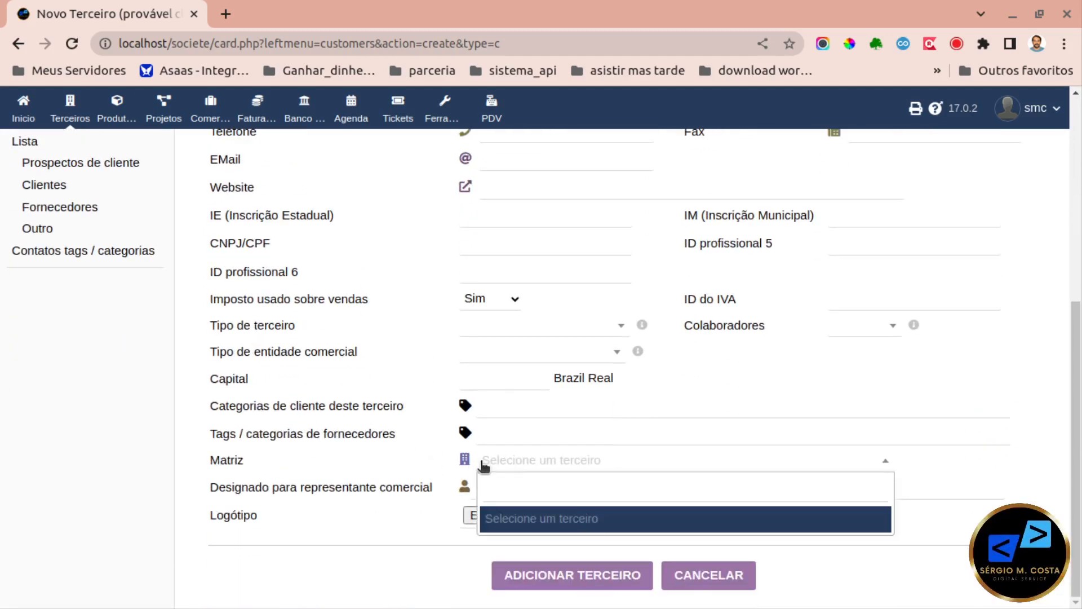
click(430, 468)
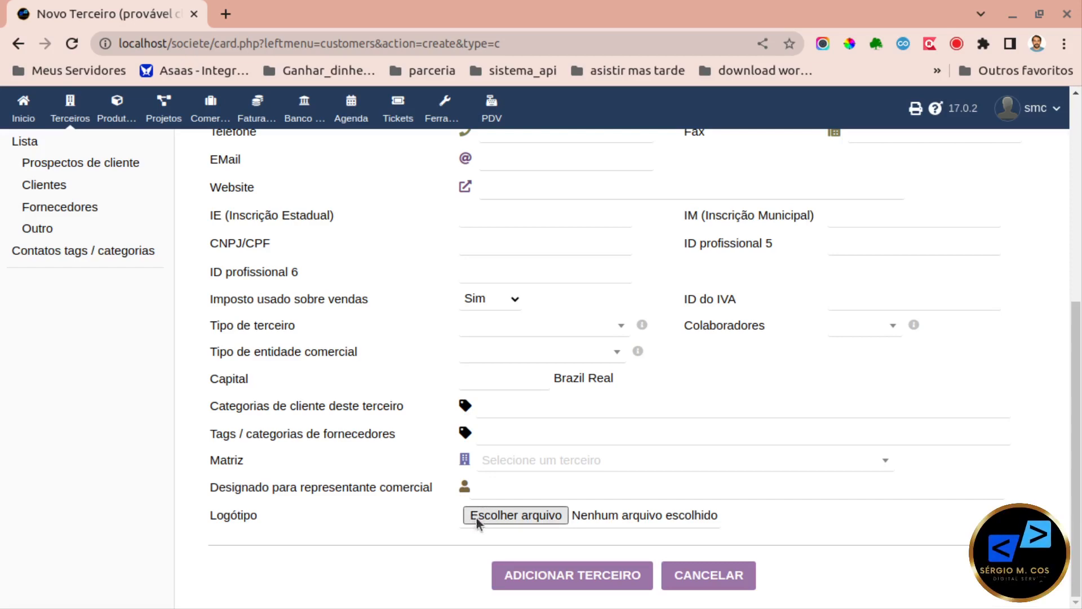
Enter "teste" as the Nome do terceiro and add the new third party, leaving the other fields at their defaults.
scroll(497, 425, up, 6)
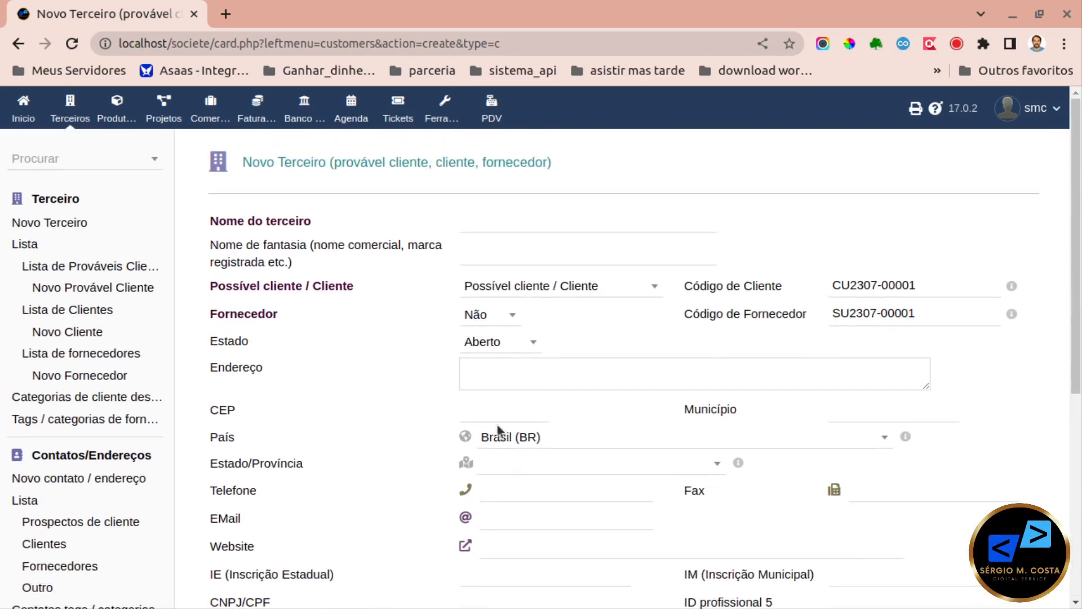
click(498, 223)
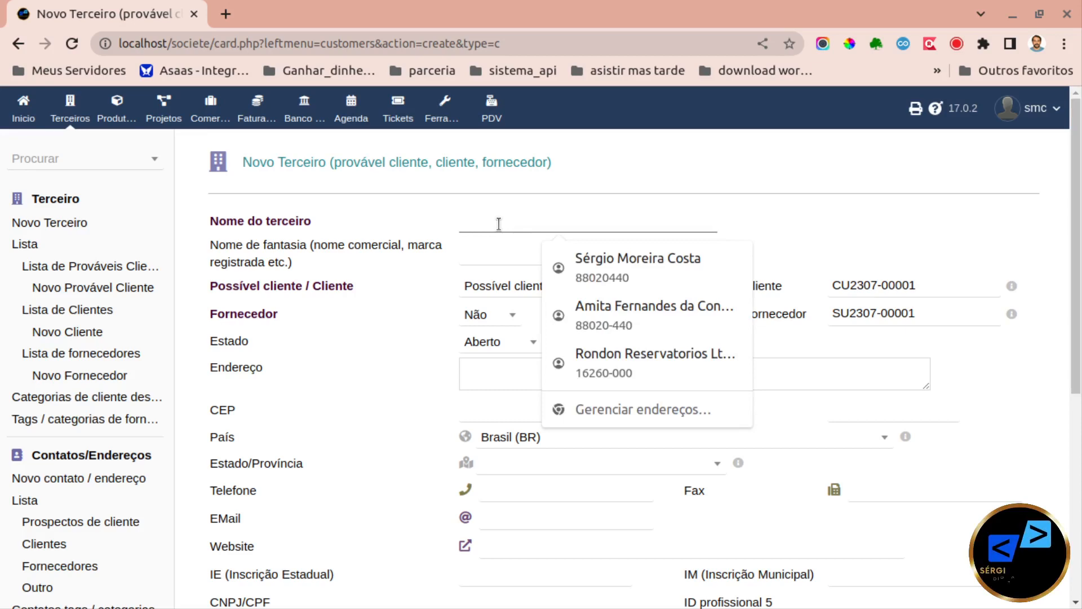
text(teste)
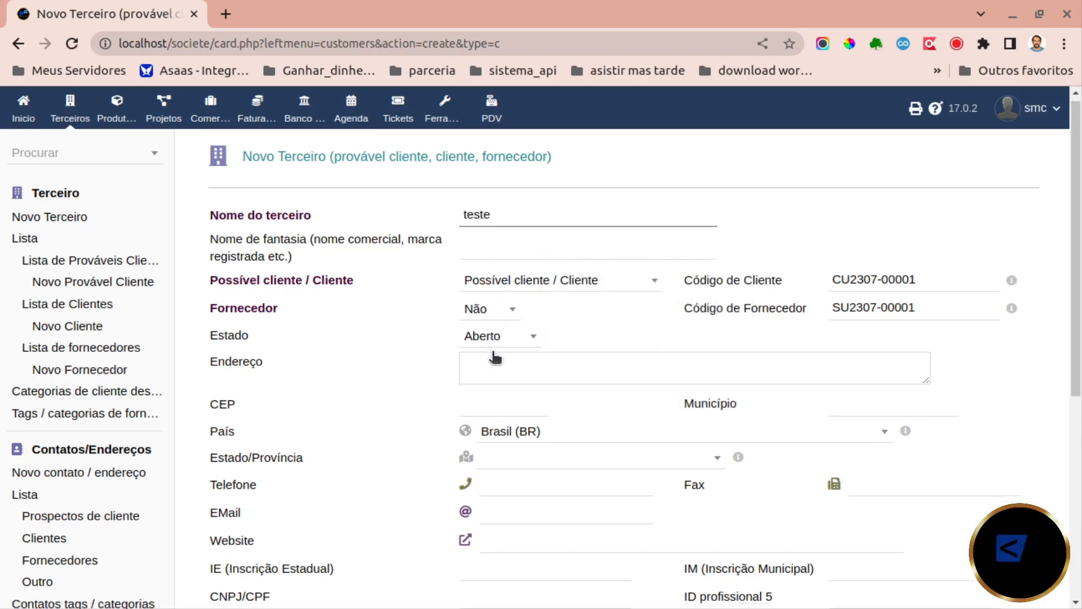
scroll(496, 355, down, 6)
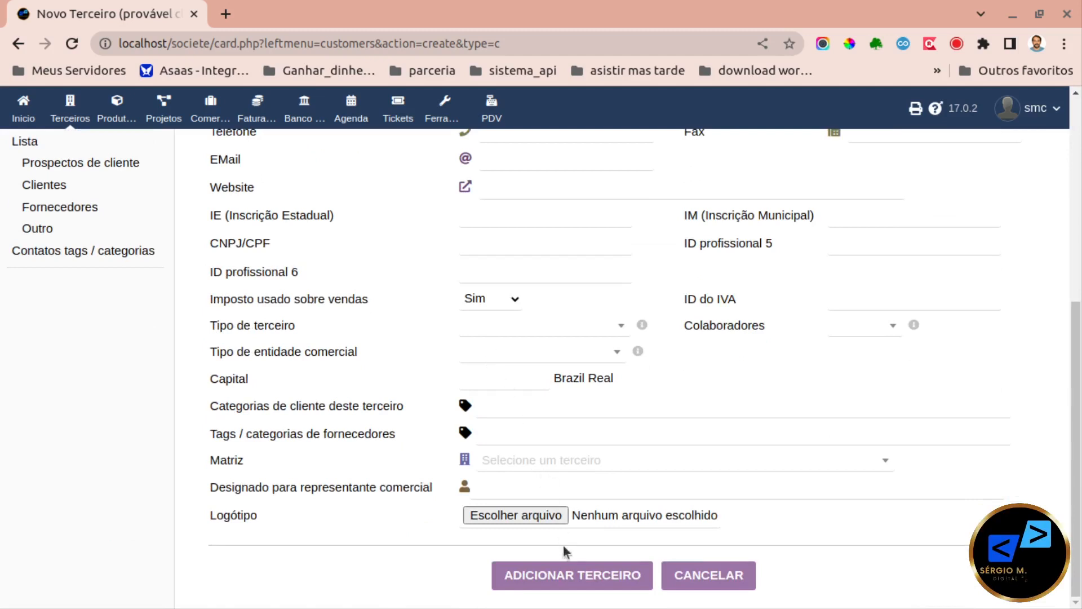
click(564, 576)
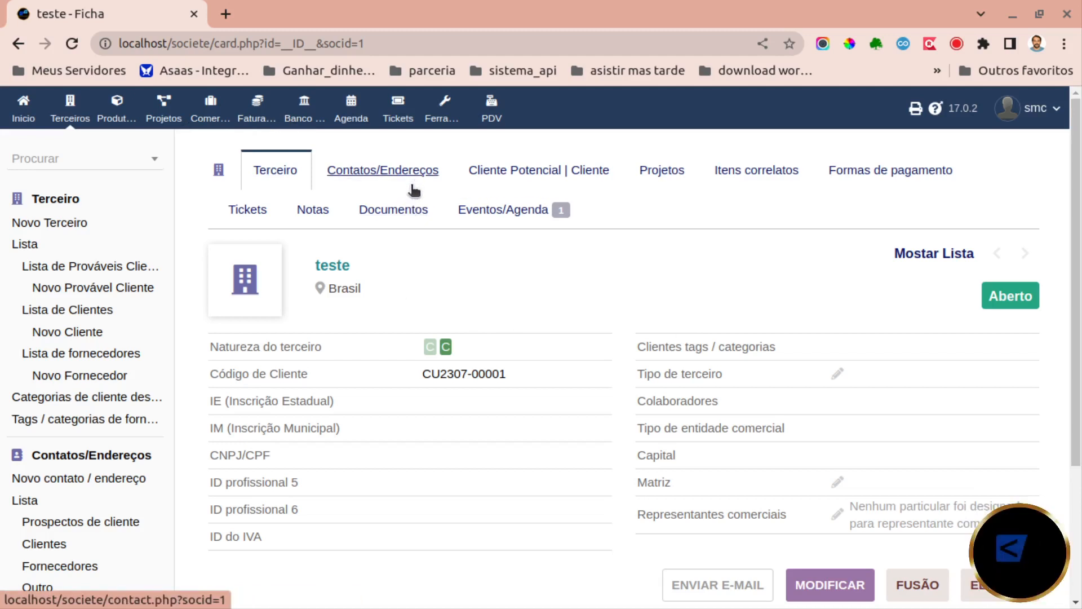
Open the new contact/address form for customer teste and review its fields down to the personal data section.
click(371, 182)
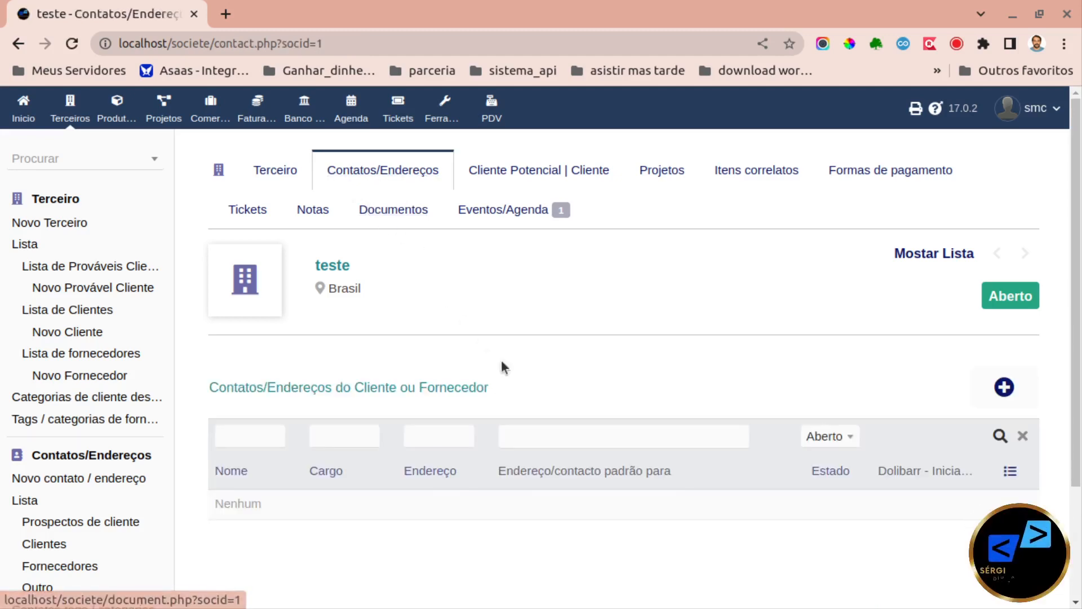
click(998, 392)
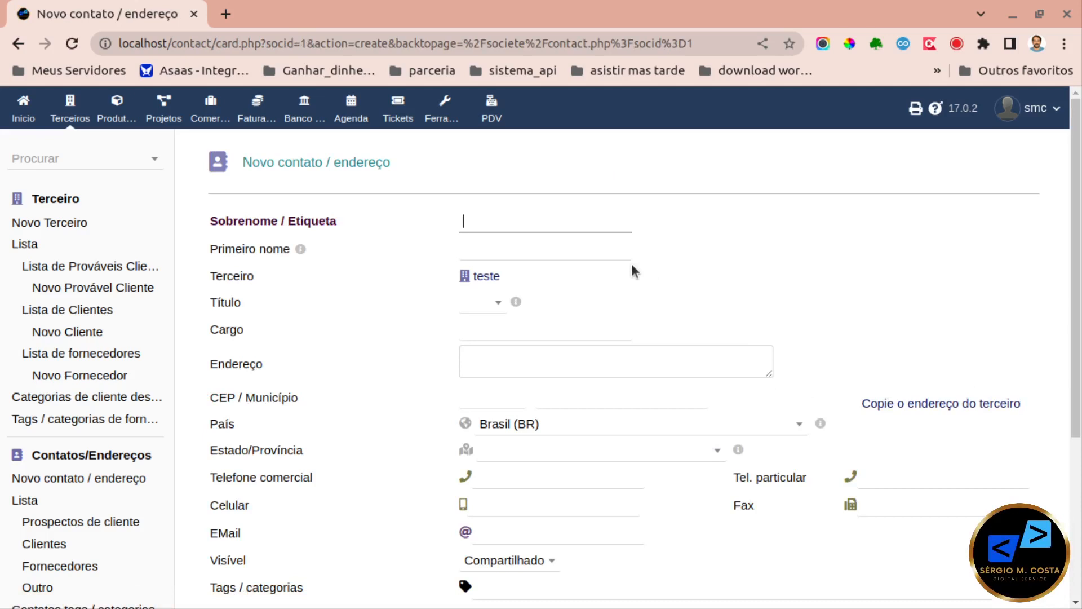
scroll(605, 316, down, 3)
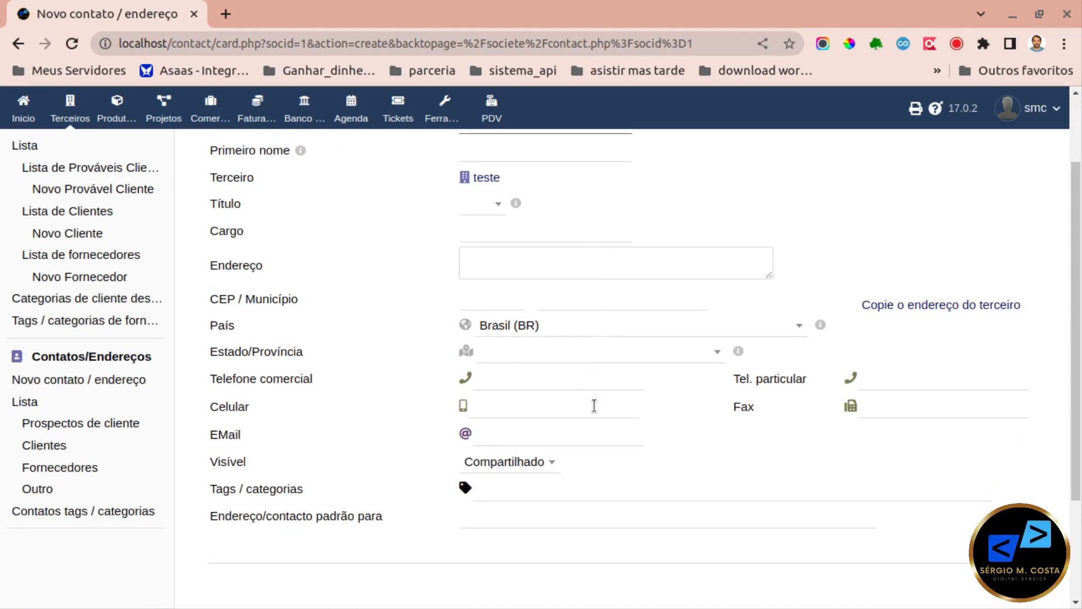
scroll(595, 407, down, 3)
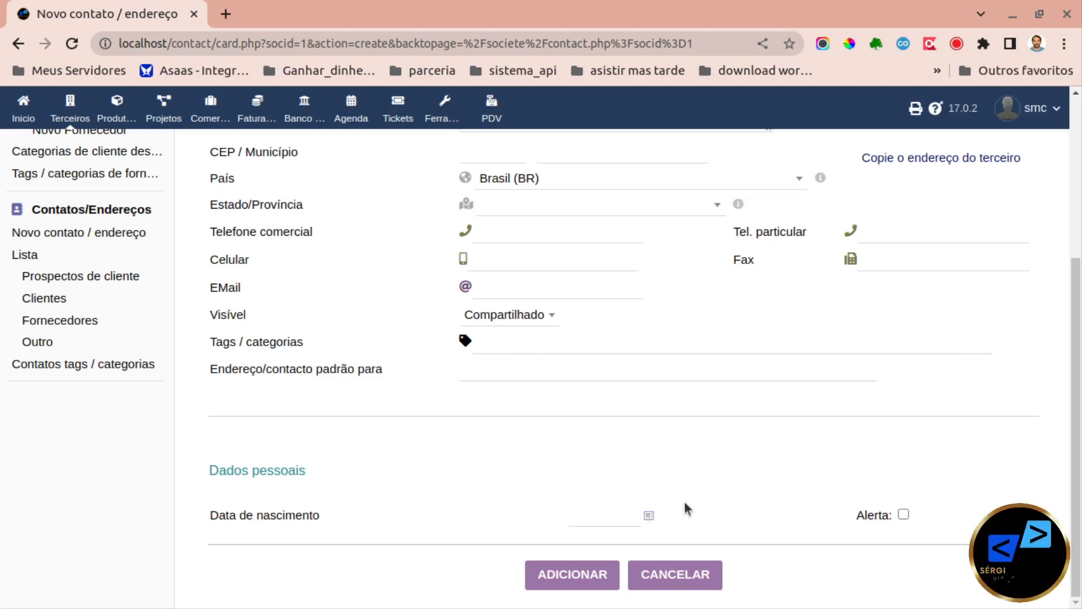
Try out the birth date and its Alerta option on the contact form, and cancel without adding the contact.
click(904, 514)
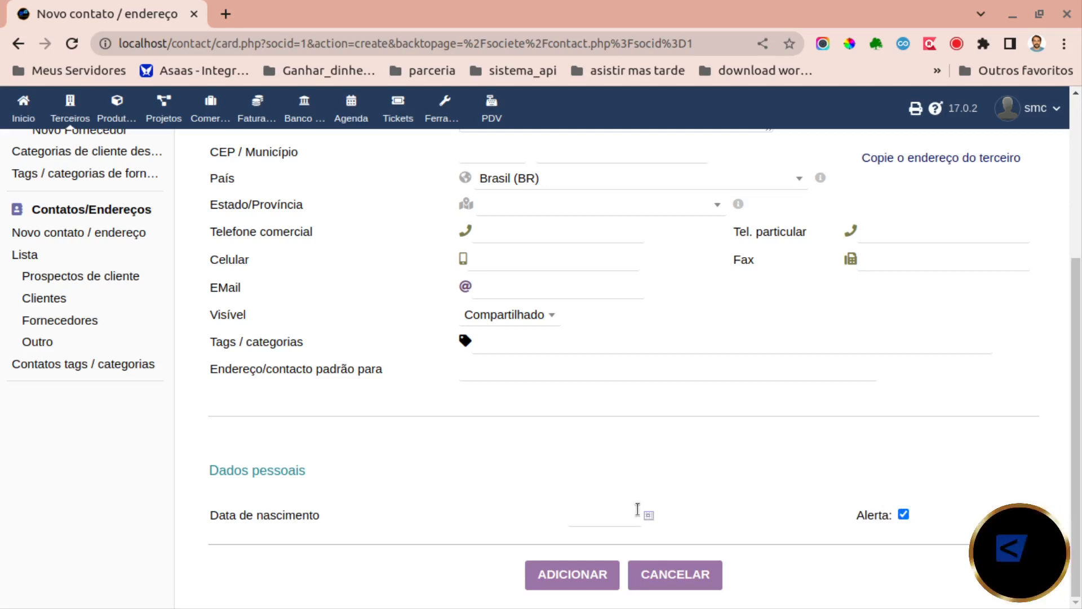
click(648, 517)
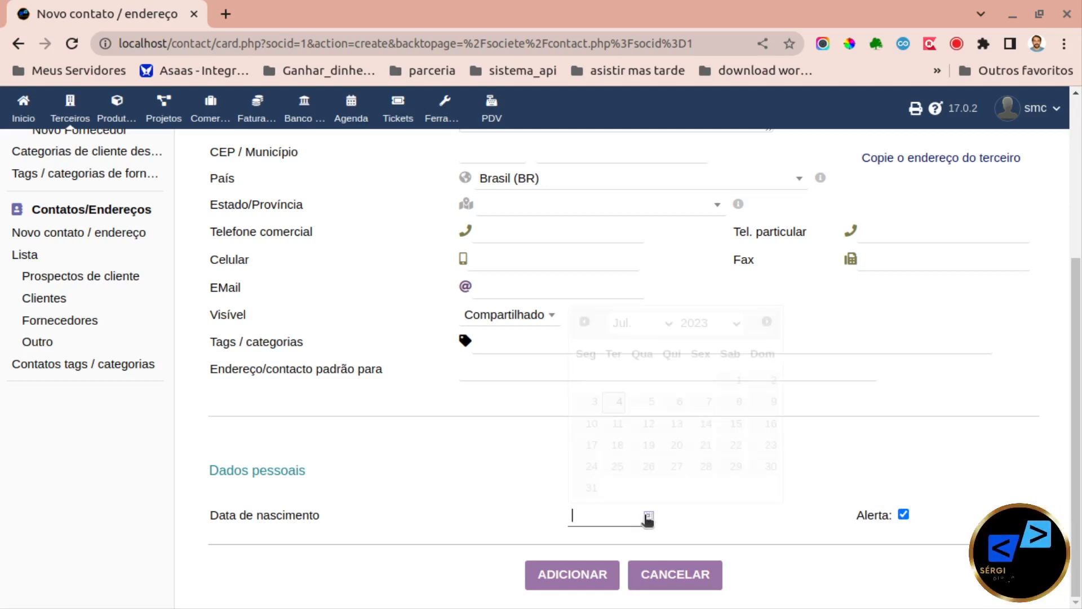
click(649, 424)
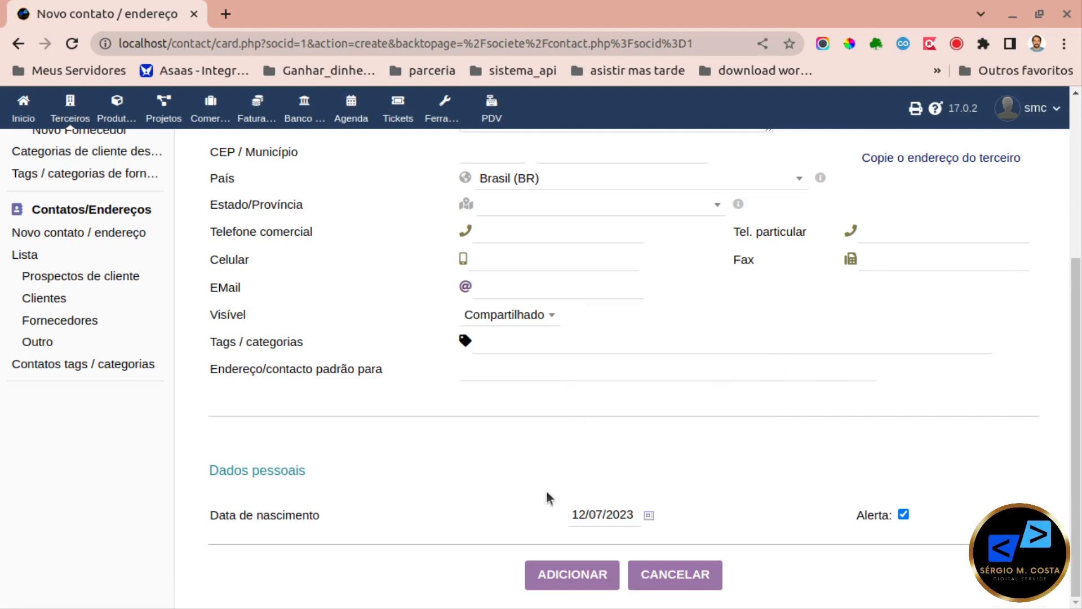
scroll(547, 493, up, 4)
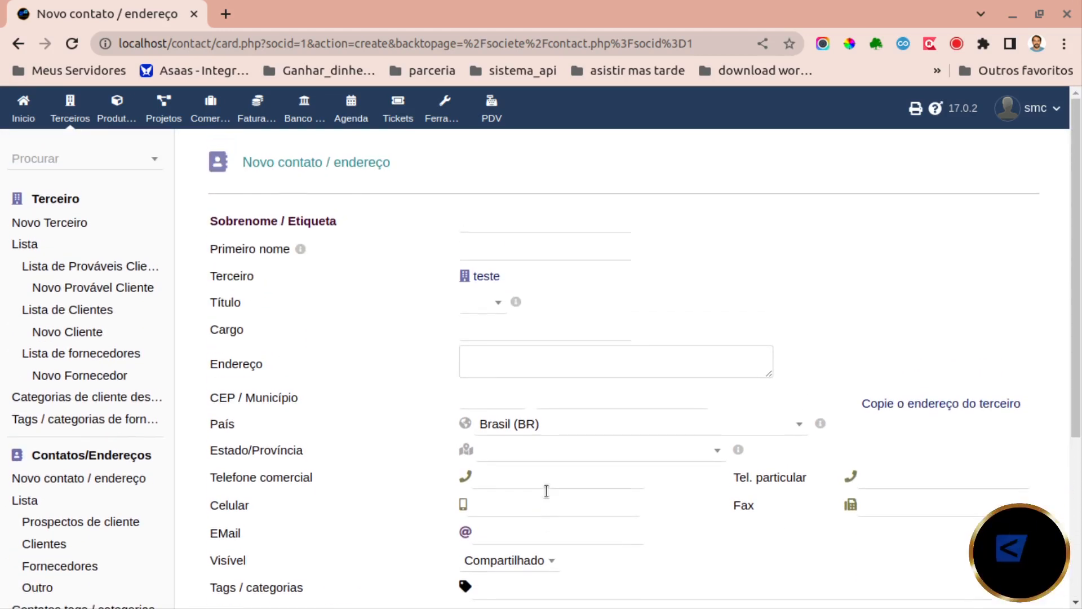
scroll(515, 411, down, 4)
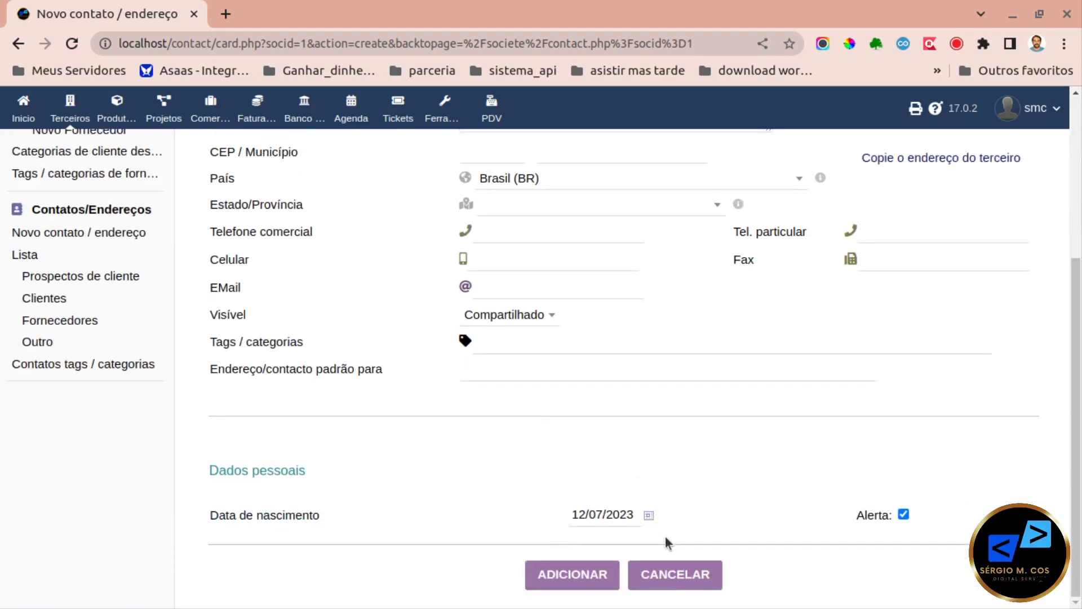
click(670, 575)
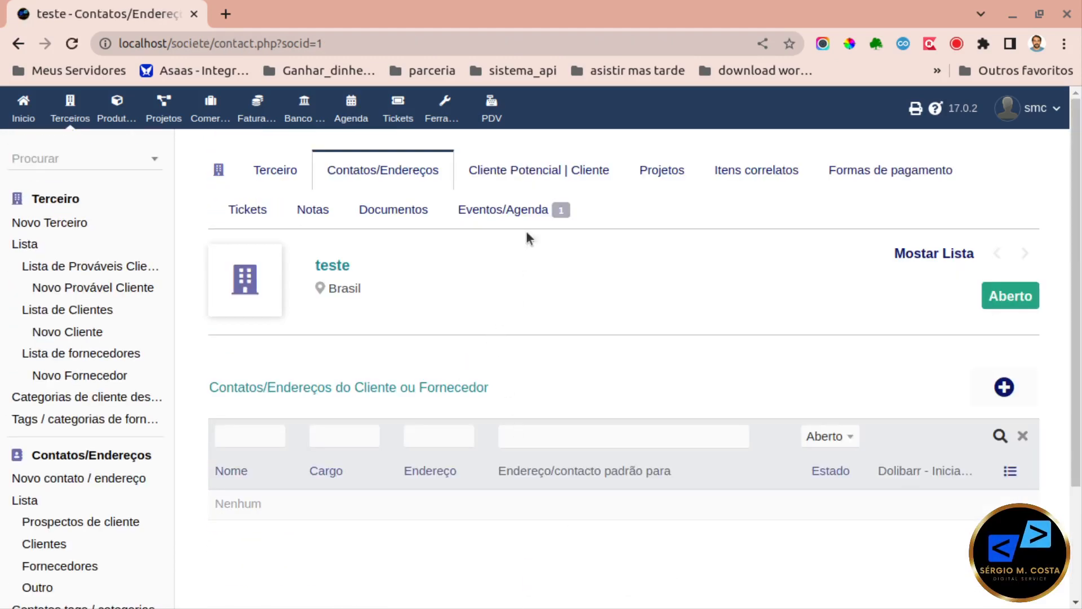
Review the Cliente Potencial | Cliente details of teste, including payment terms, discounts, prospect status and the available sales document actions.
click(539, 175)
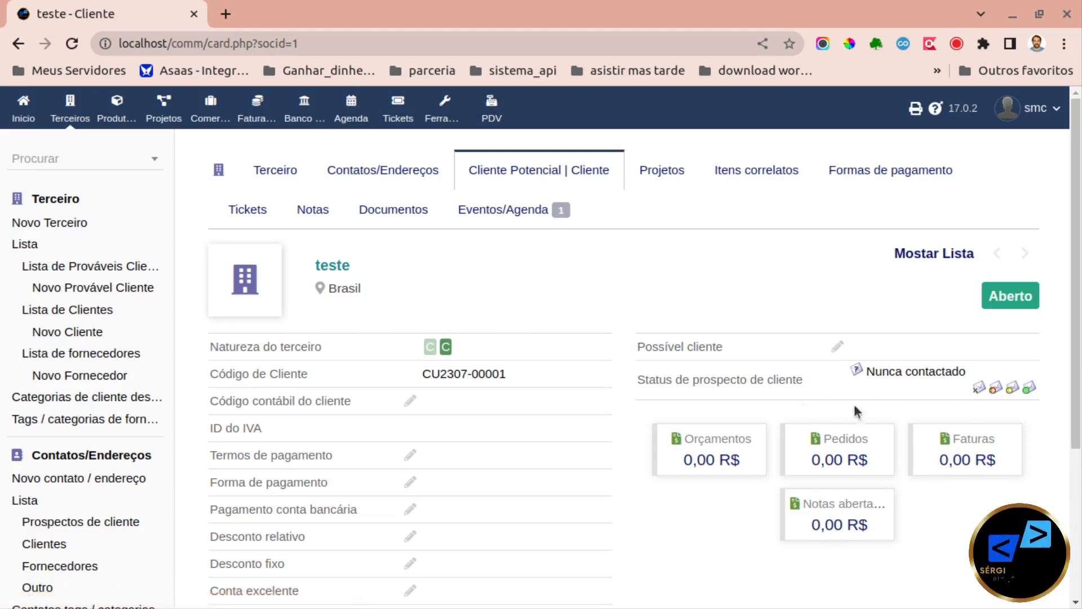
scroll(555, 411, down, 2)
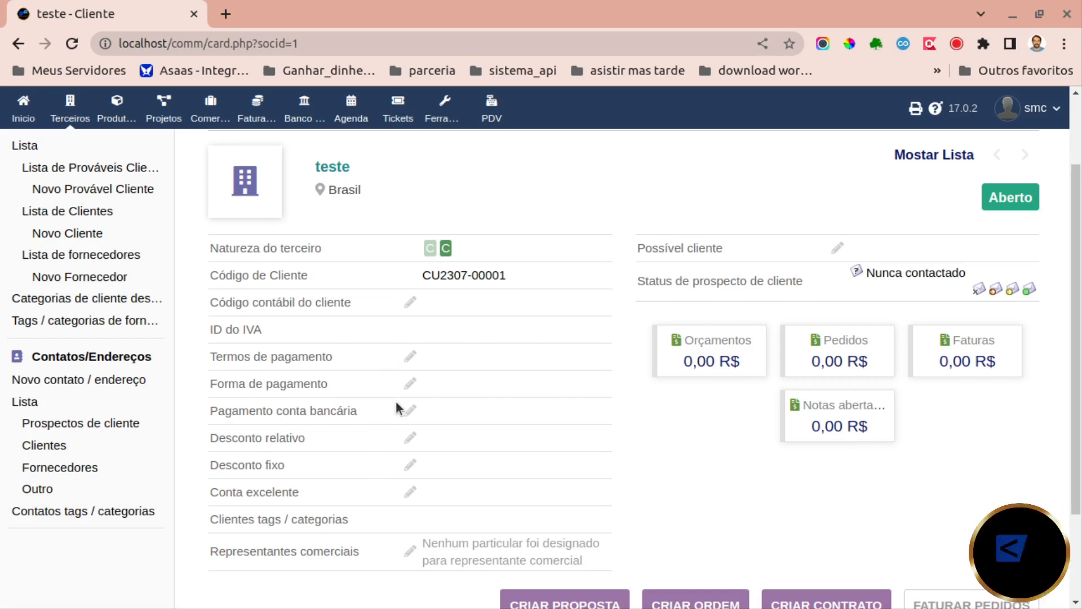
scroll(396, 403, up, 2)
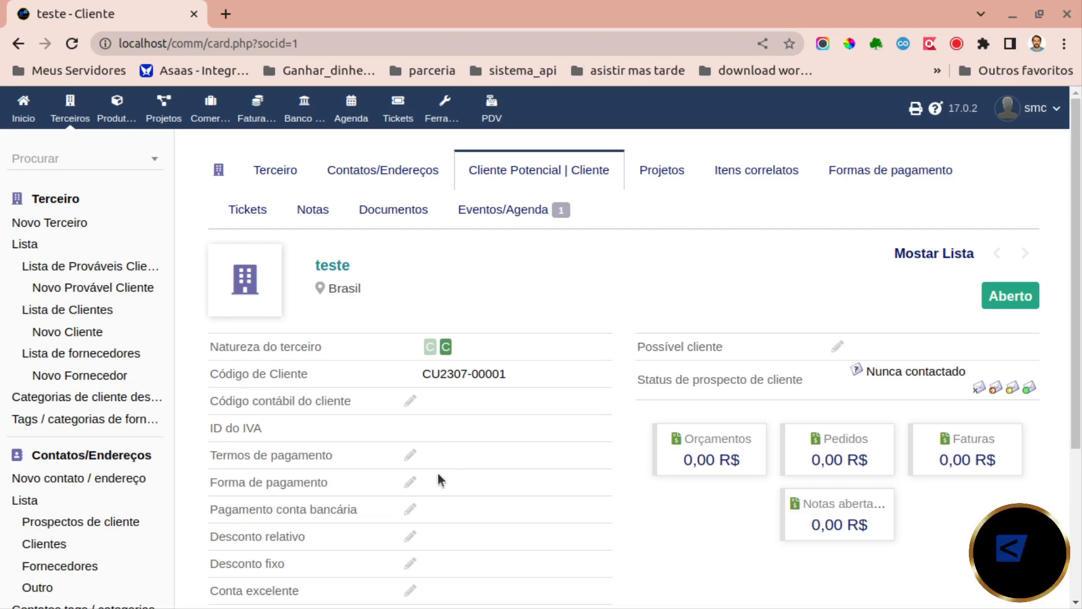
scroll(439, 476, down, 2)
scroll(445, 468, down, 1)
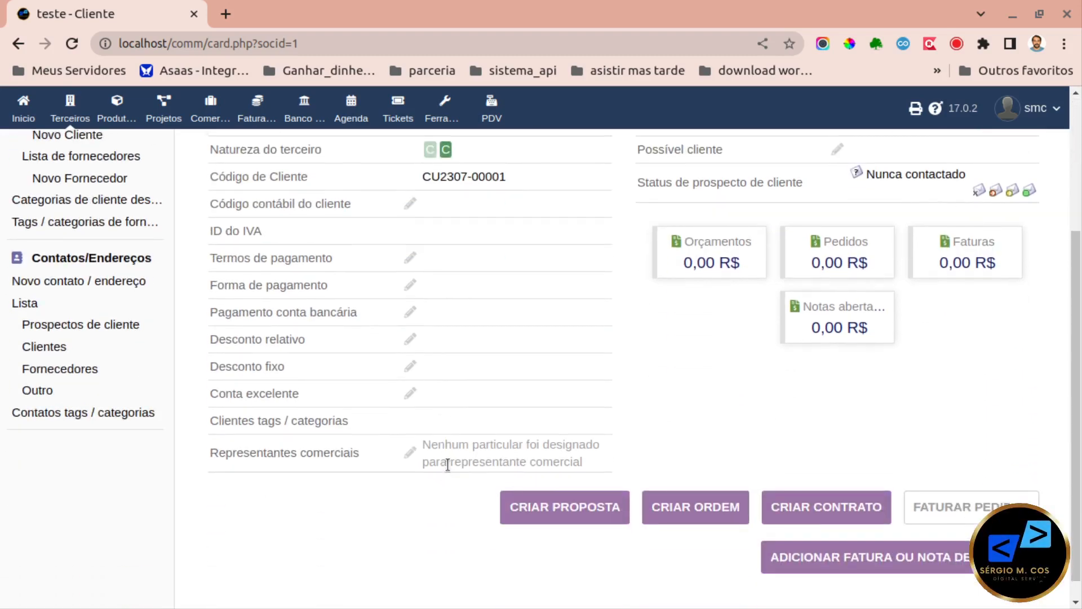
scroll(447, 464, up, 3)
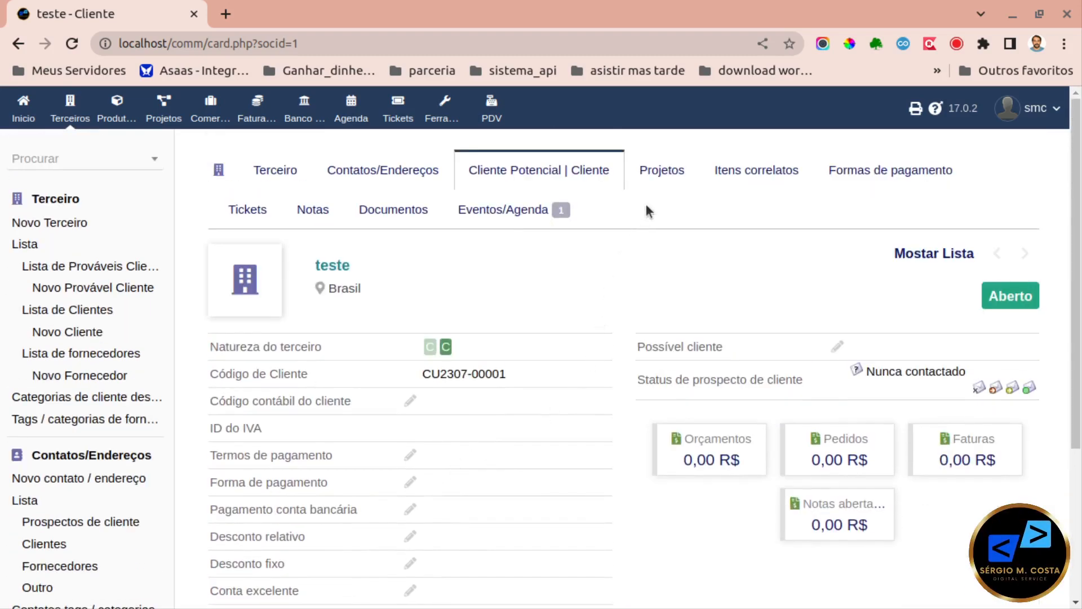
Review the projects dedicated to customer teste and its related items (Itens correlatos) list.
click(653, 171)
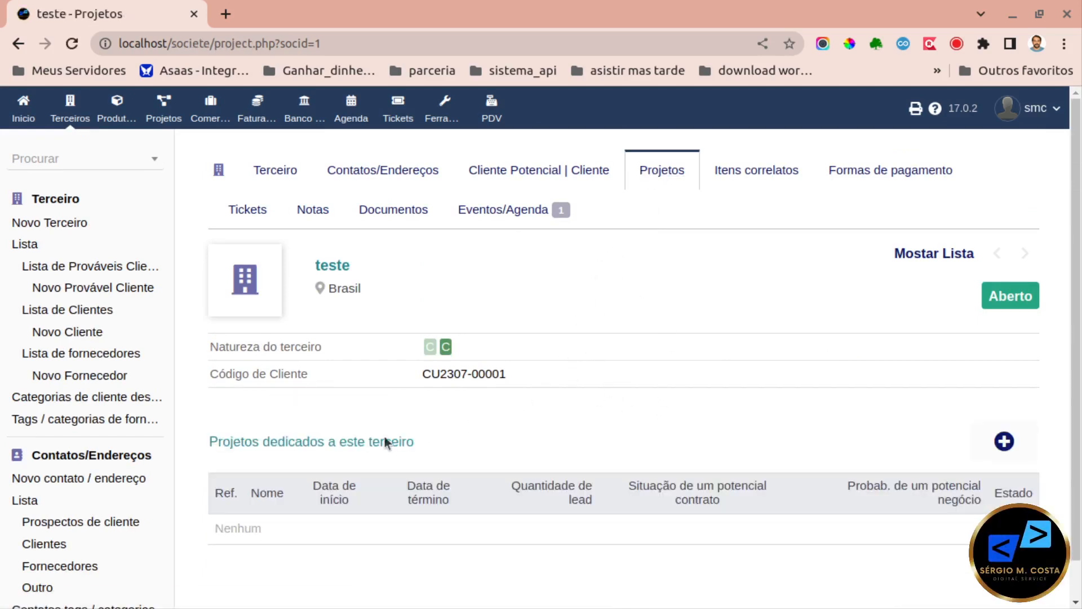
scroll(522, 427, down, 1)
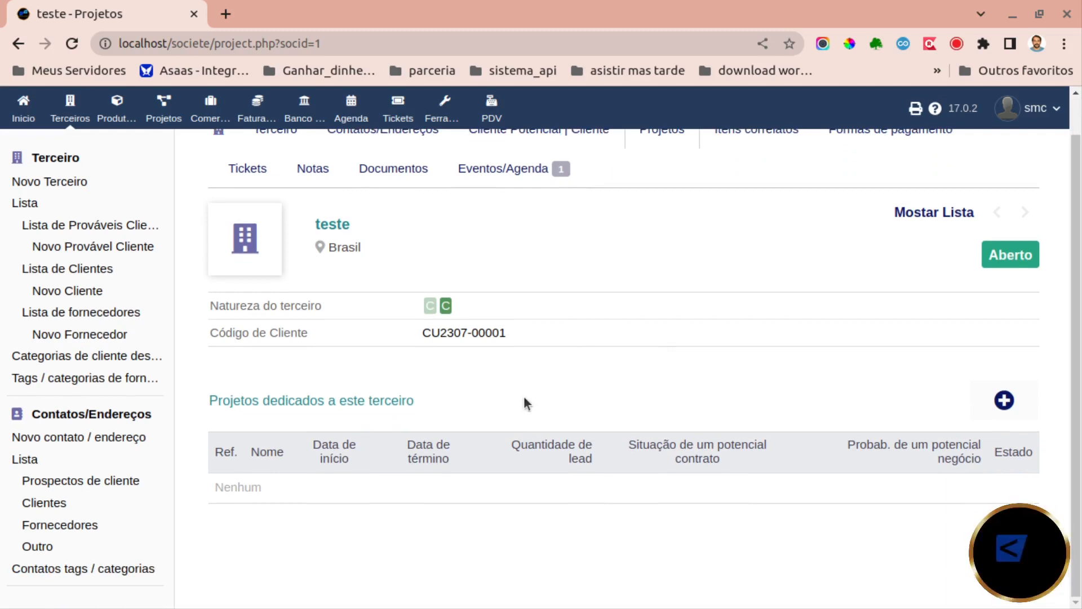
scroll(519, 392, up, 1)
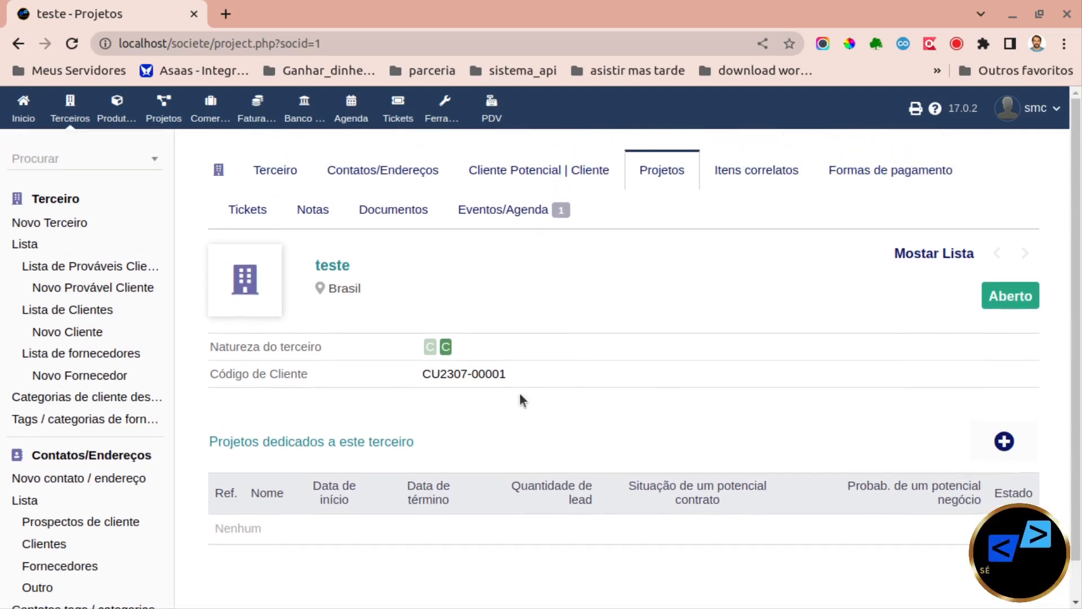
click(758, 179)
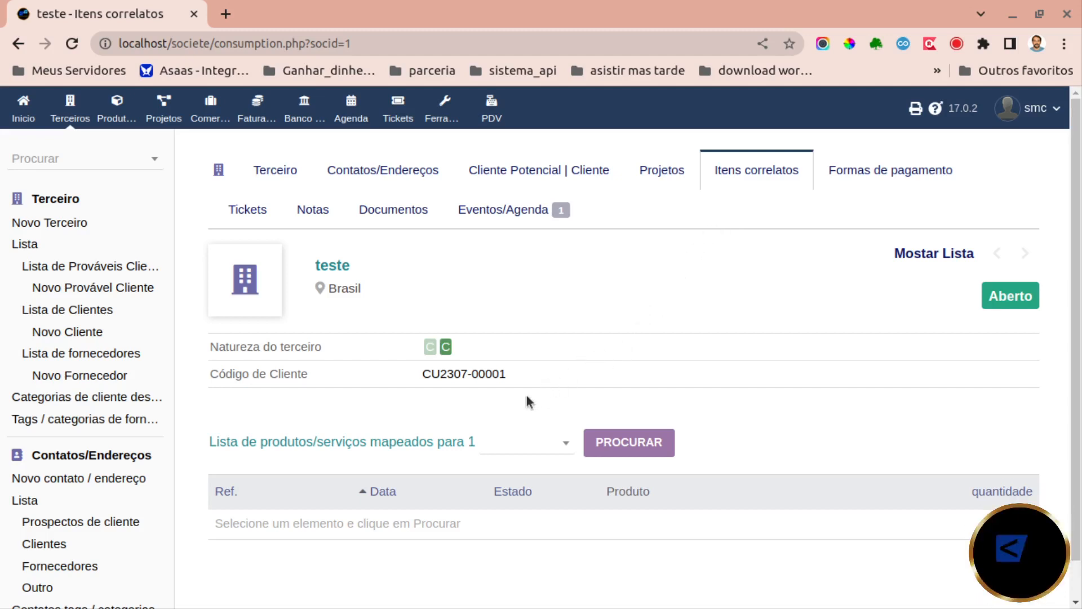
scroll(465, 436, down, 1)
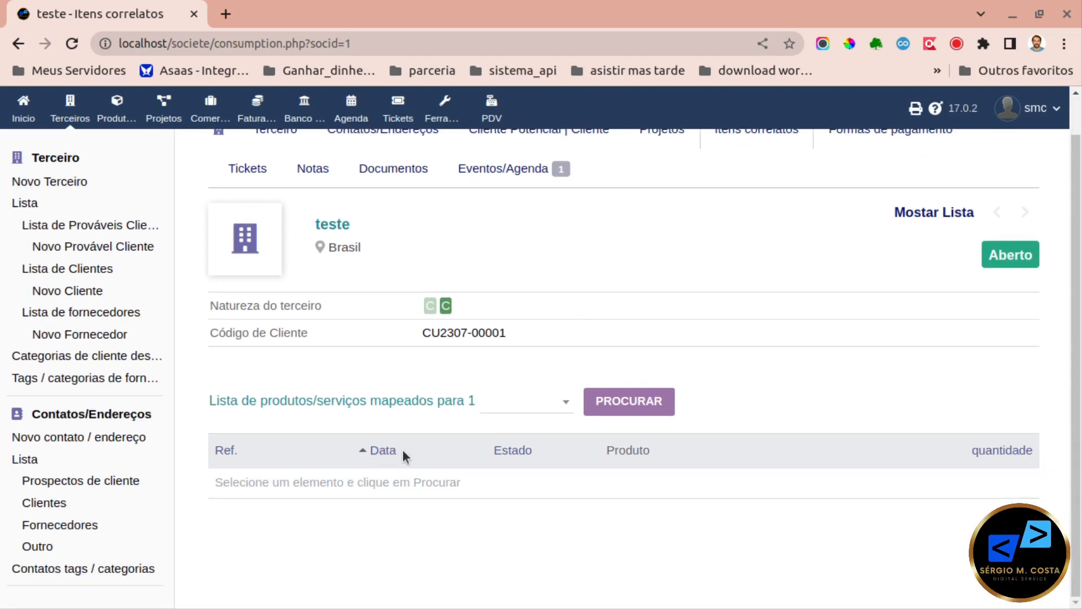
scroll(402, 448, up, 1)
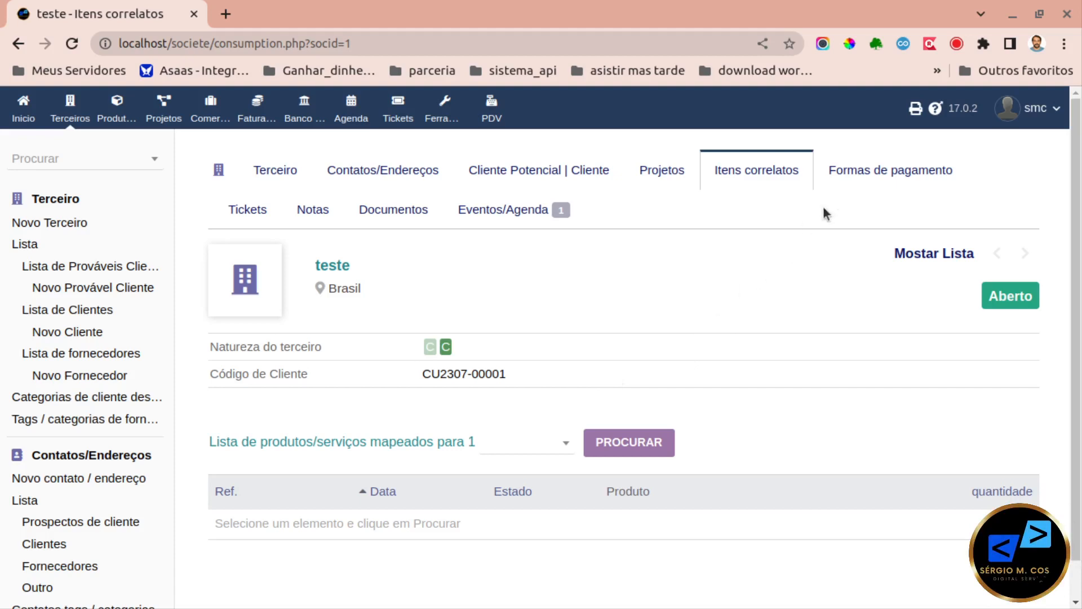
Review the payment methods (Formas de pagamento) of customer teste, including the bank accounts and documents sections.
click(846, 175)
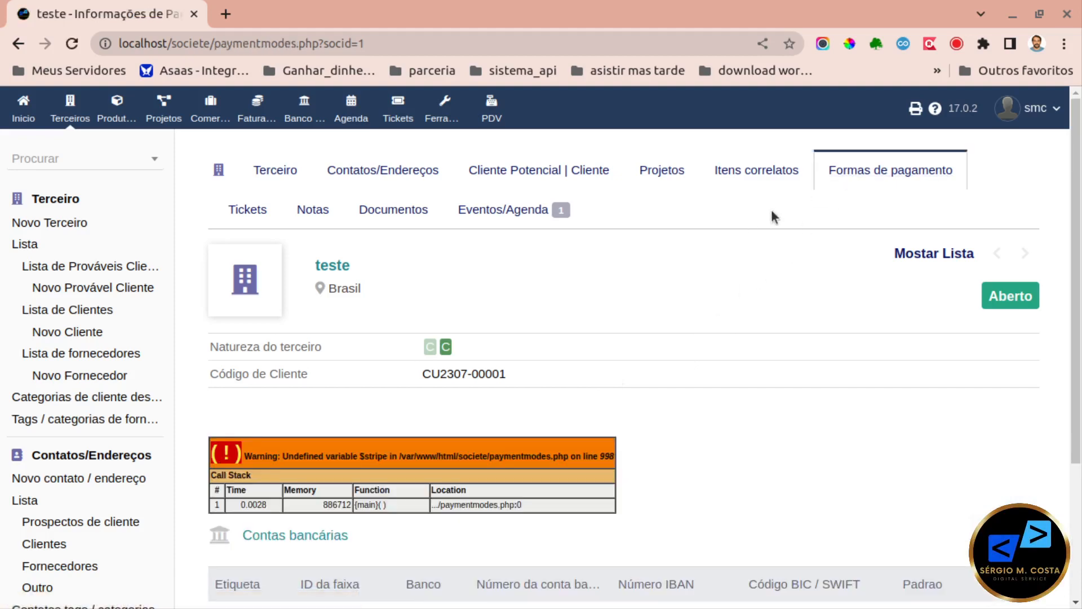
scroll(715, 289, down, 2)
scroll(715, 290, down, 2)
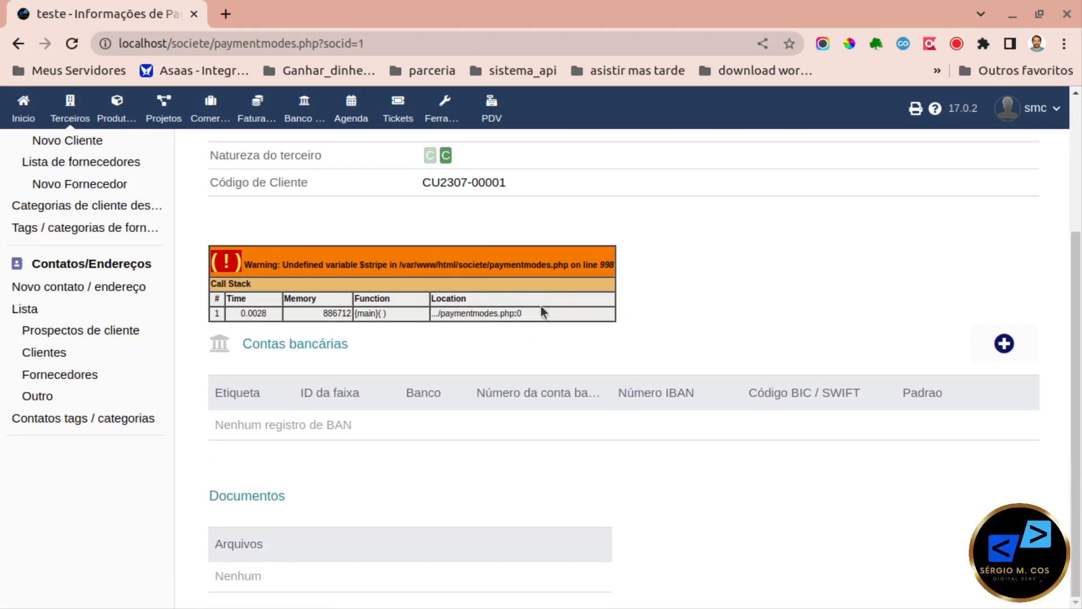
scroll(538, 285, up, 3)
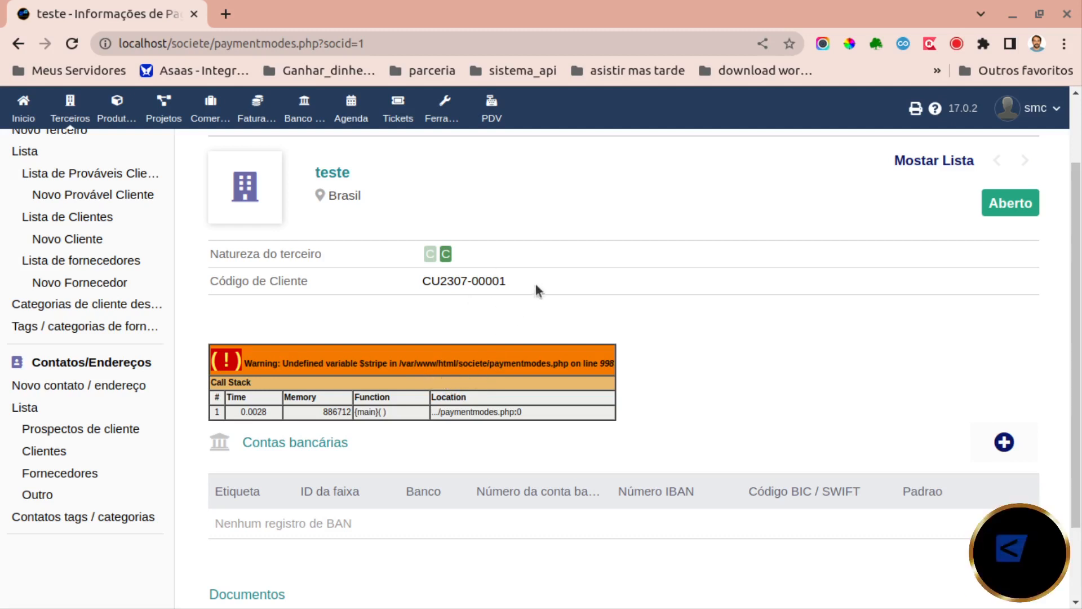
scroll(437, 266, up, 3)
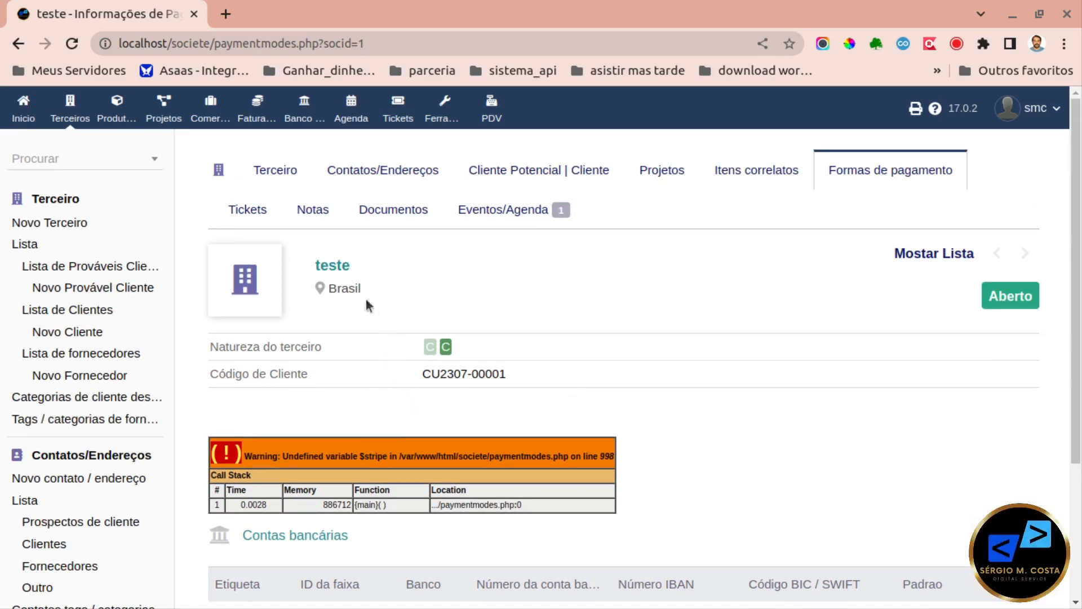
Examine the full width of the ticket list for customer teste and open the customer's public and private notes.
click(252, 212)
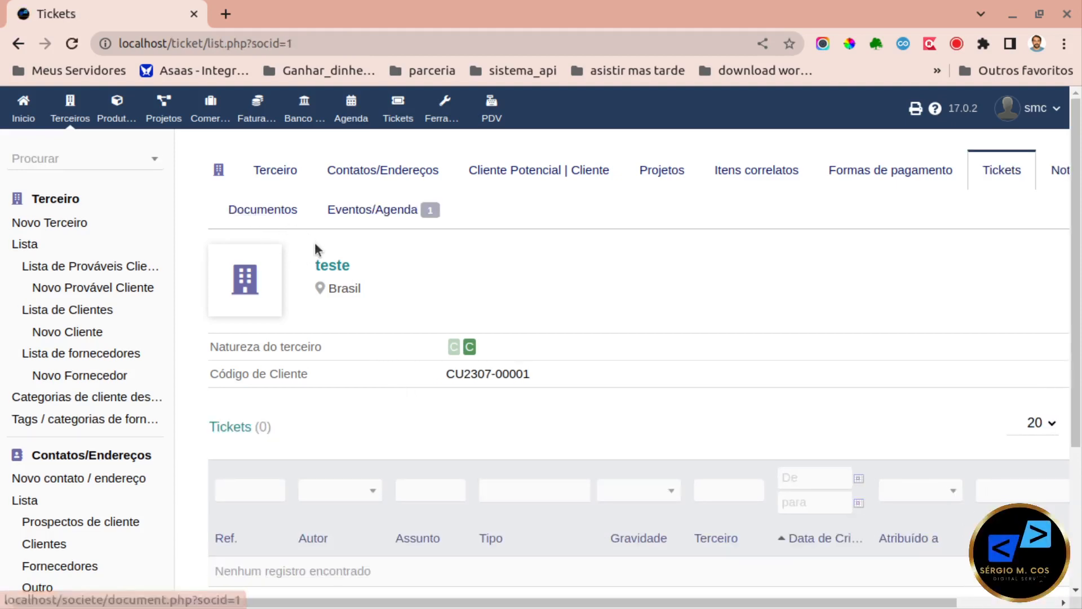
scroll(314, 243, down, 3)
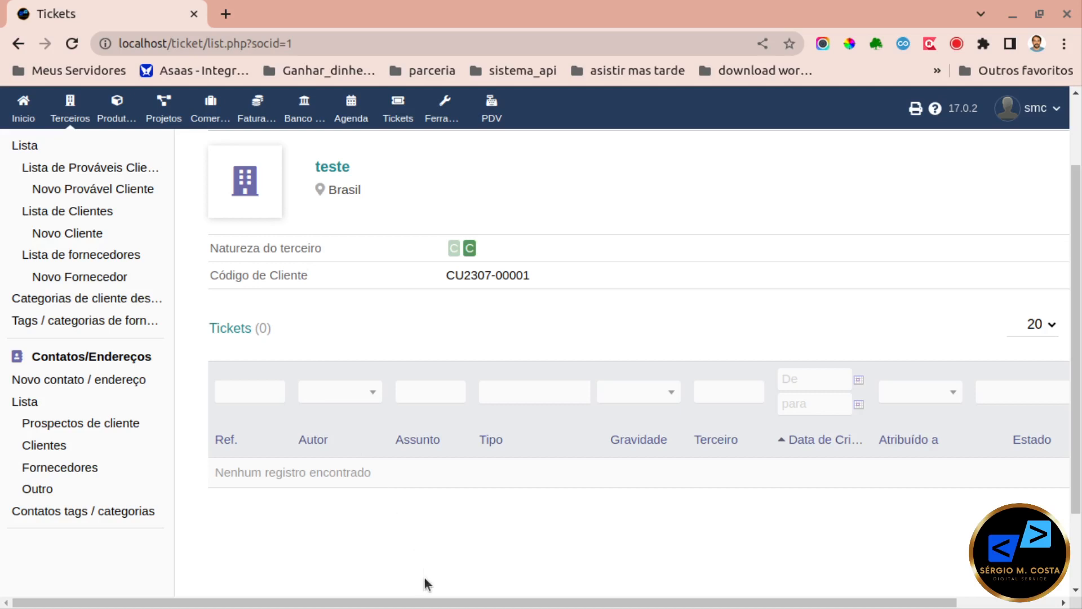
scroll(424, 576, right, 4)
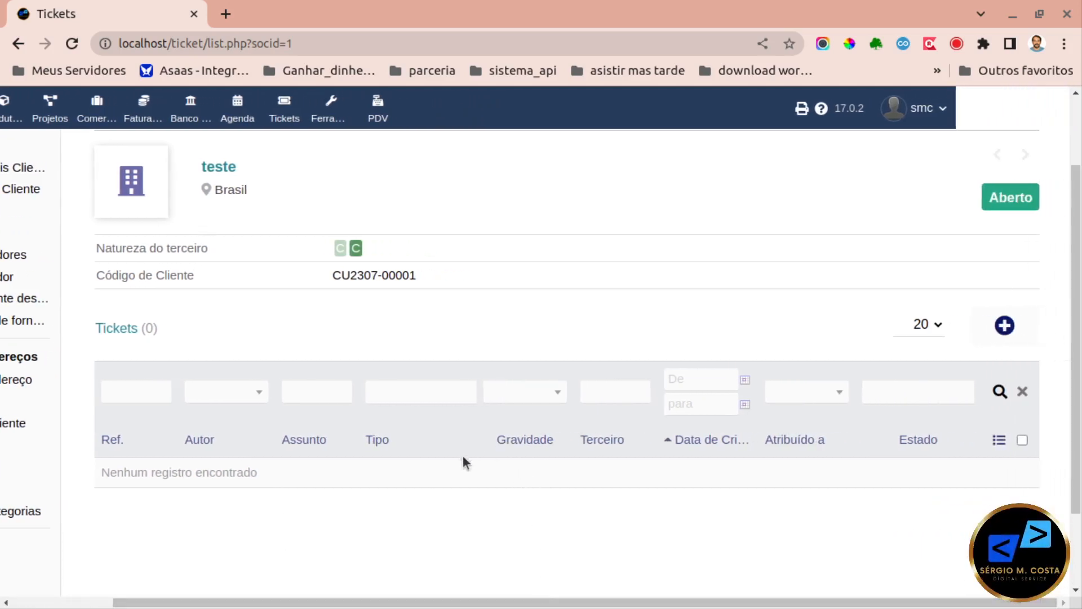
scroll(456, 472, up, 3)
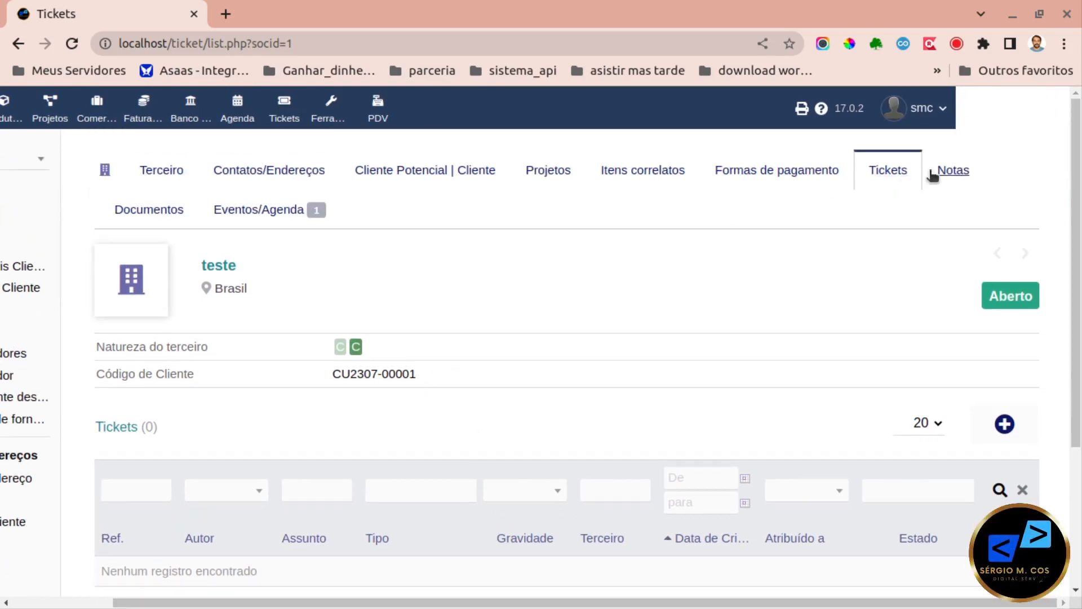
click(948, 171)
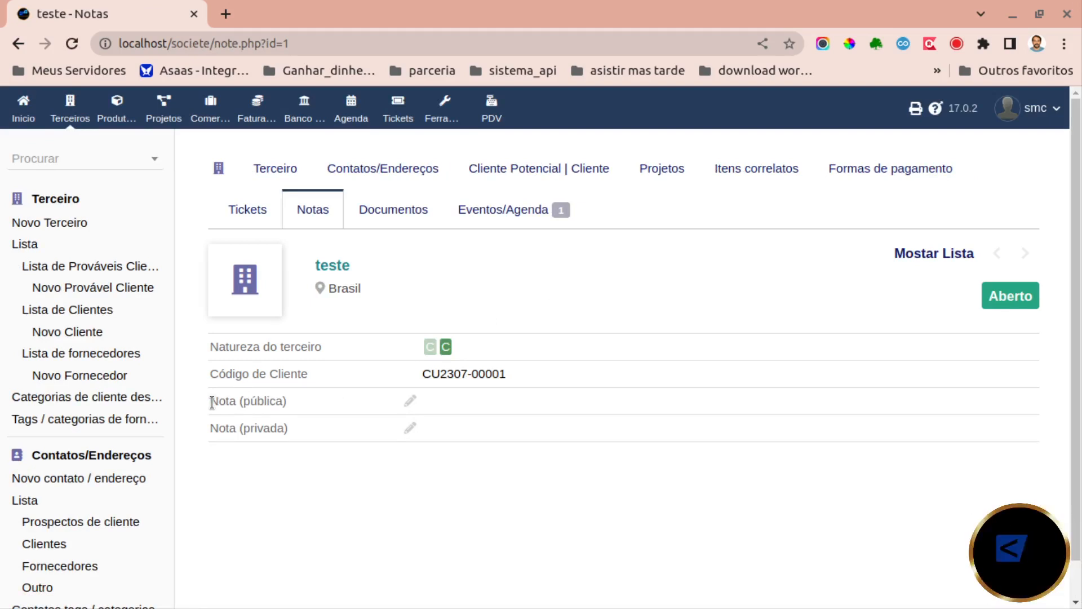
Inspect the editors of customer teste's public note and private note, leaving each one without saving.
drag(210, 401, 299, 398)
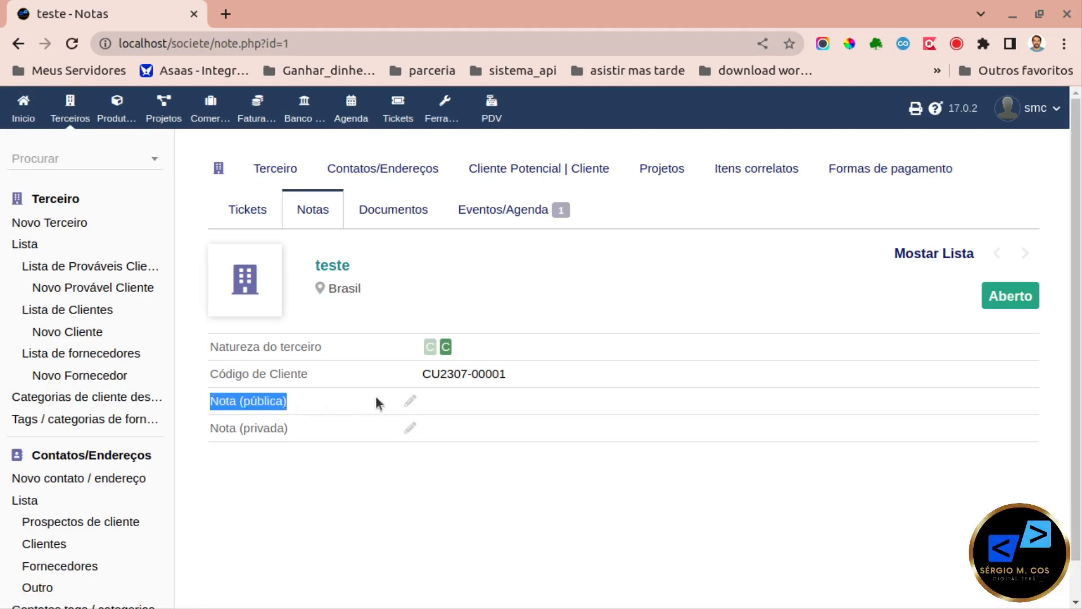
click(411, 402)
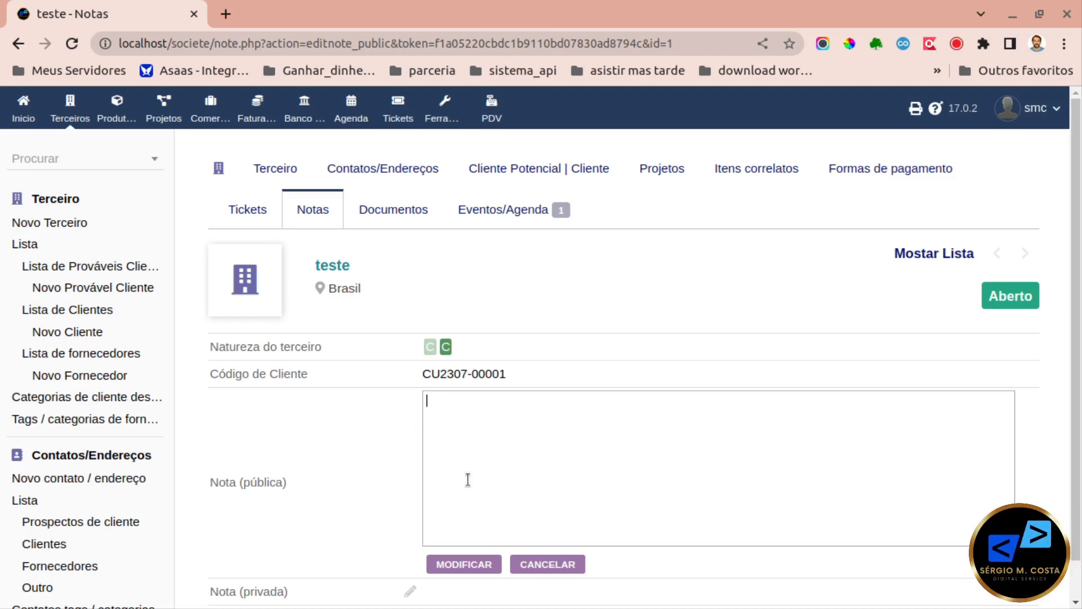
click(543, 564)
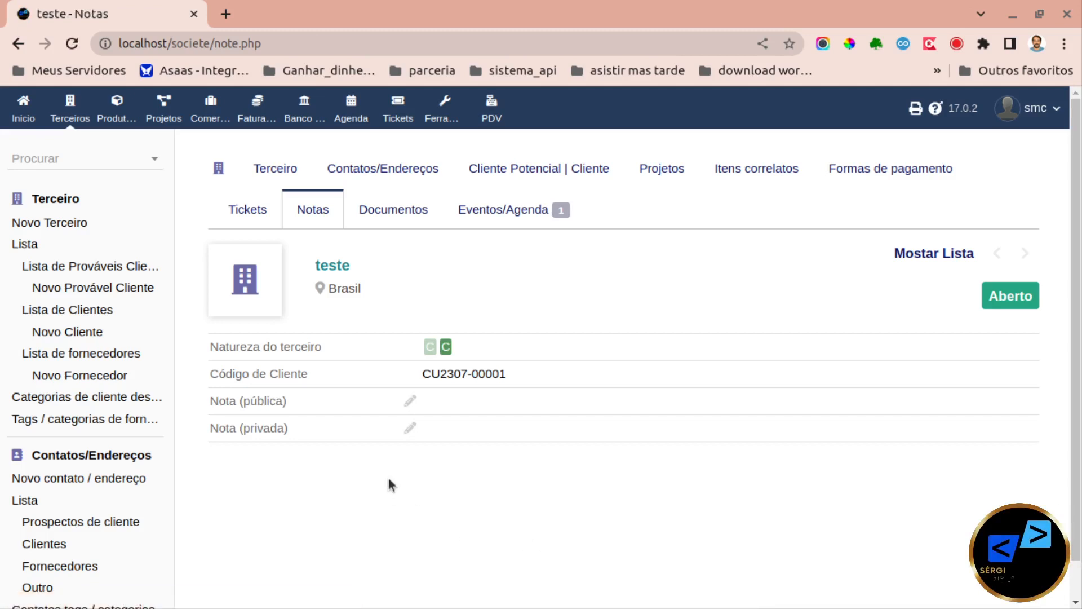
click(410, 428)
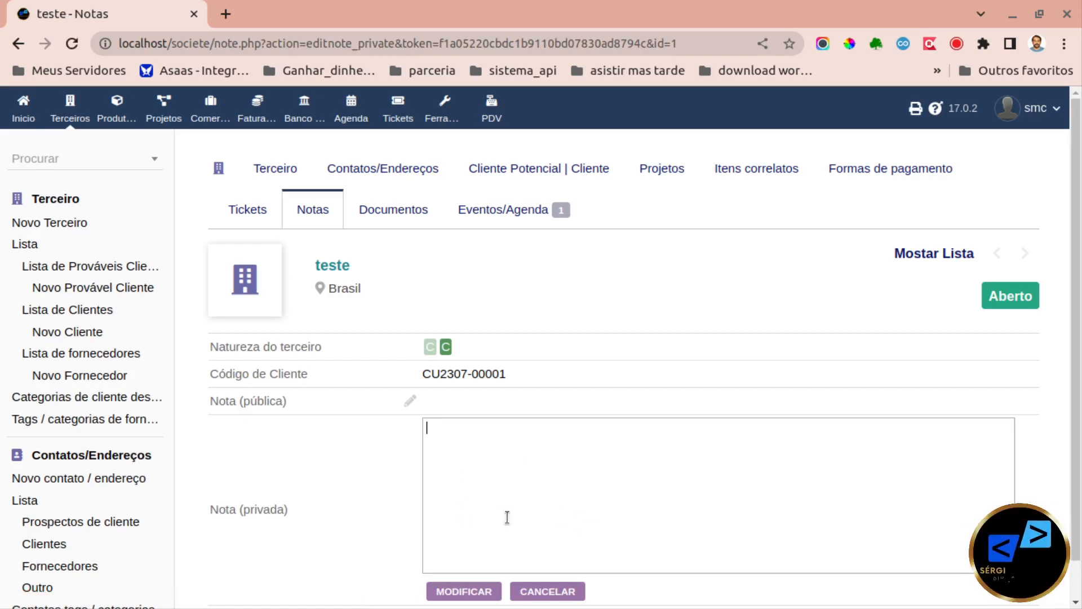
click(547, 592)
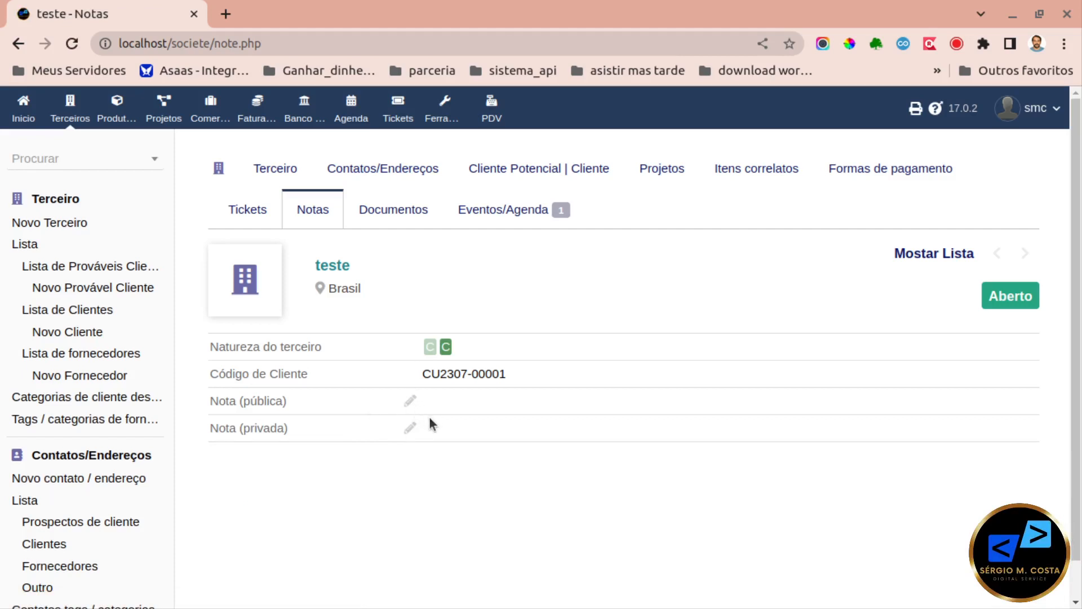
Review the documents section of customer teste, including the file upload, document linking and attached files areas.
click(393, 214)
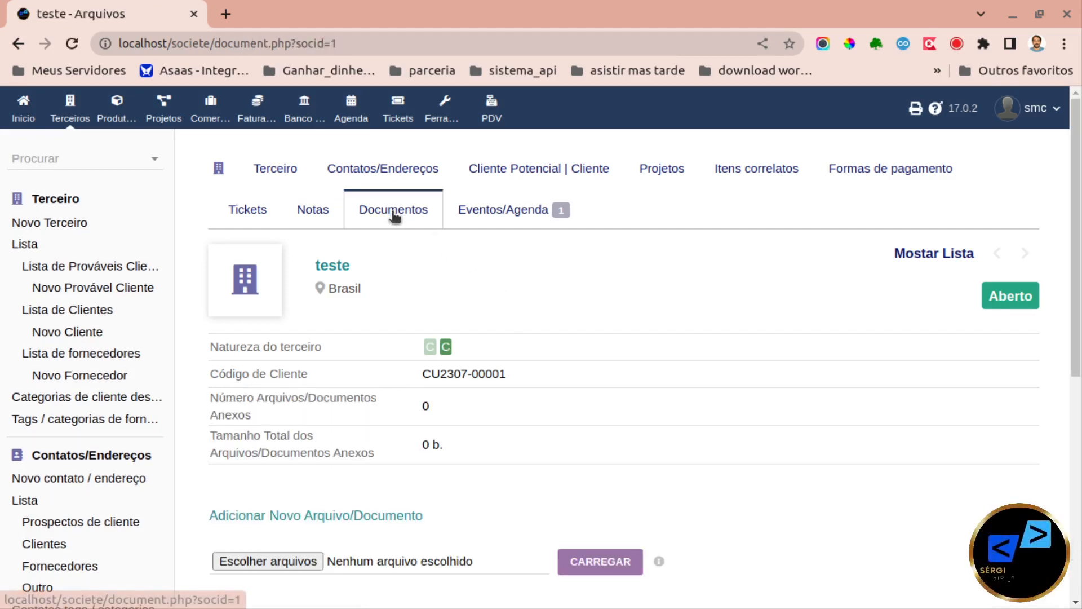
scroll(384, 283, down, 5)
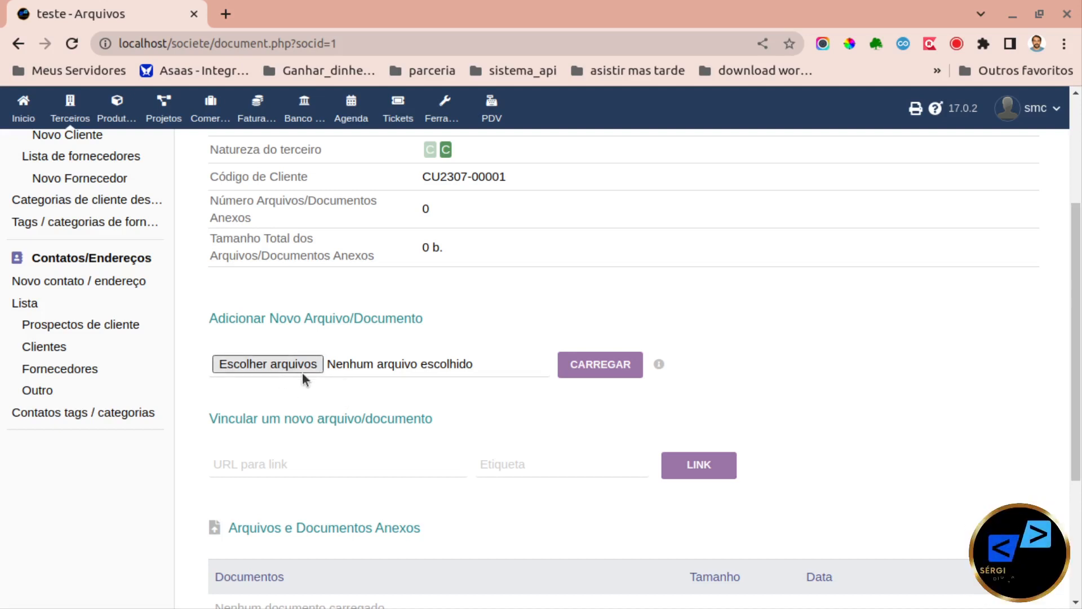
scroll(305, 372, down, 3)
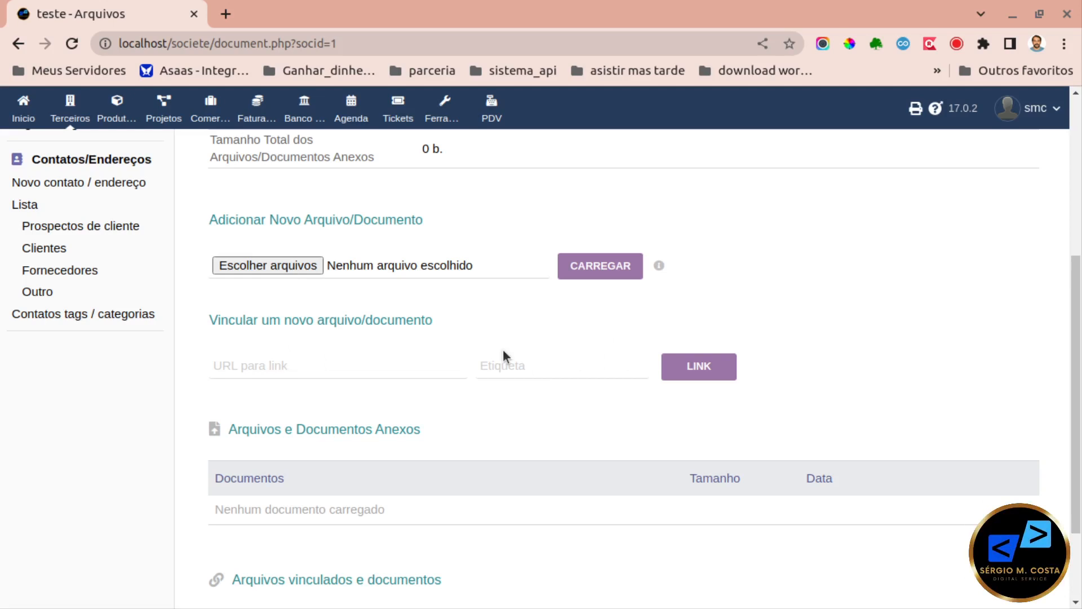
scroll(503, 352, up, 3)
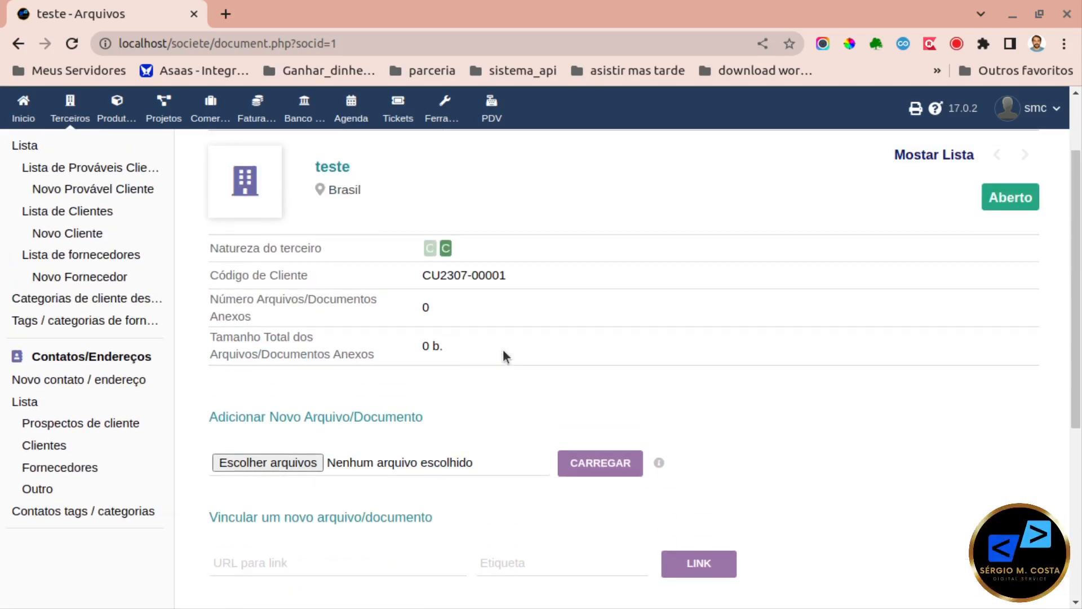
scroll(502, 355, up, 2)
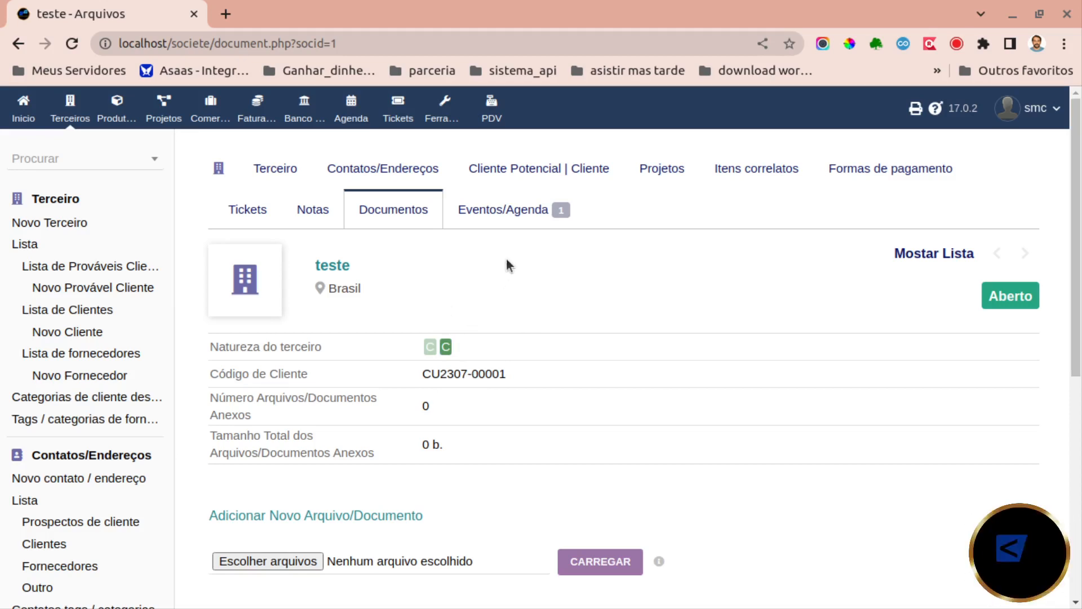
Review the events and agenda (Eventos/Agenda) of customer teste, including the creation and modification details and the event list.
click(504, 213)
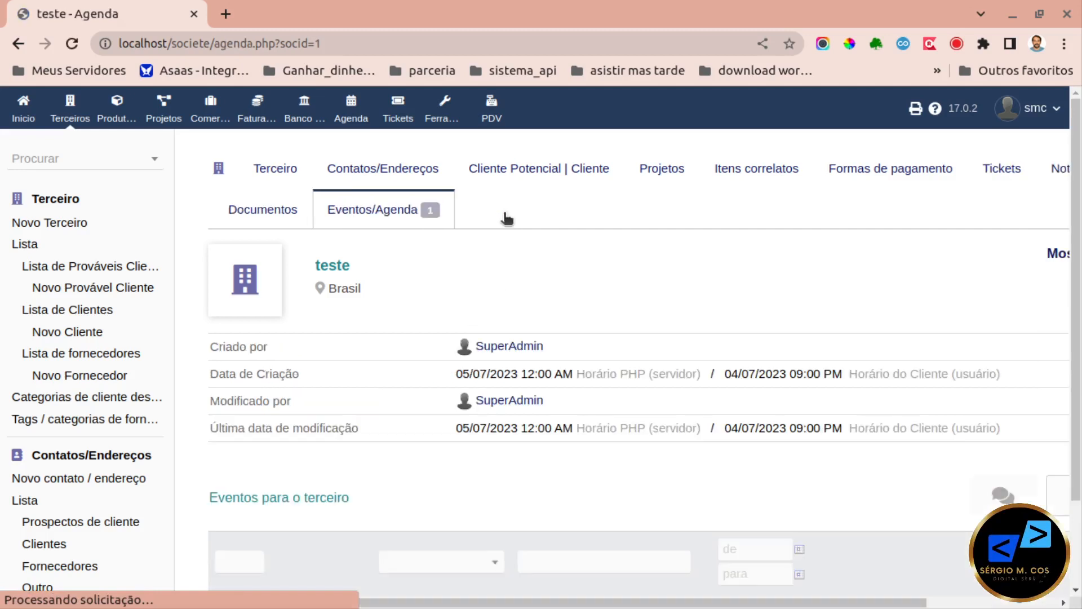
scroll(429, 276, down, 2)
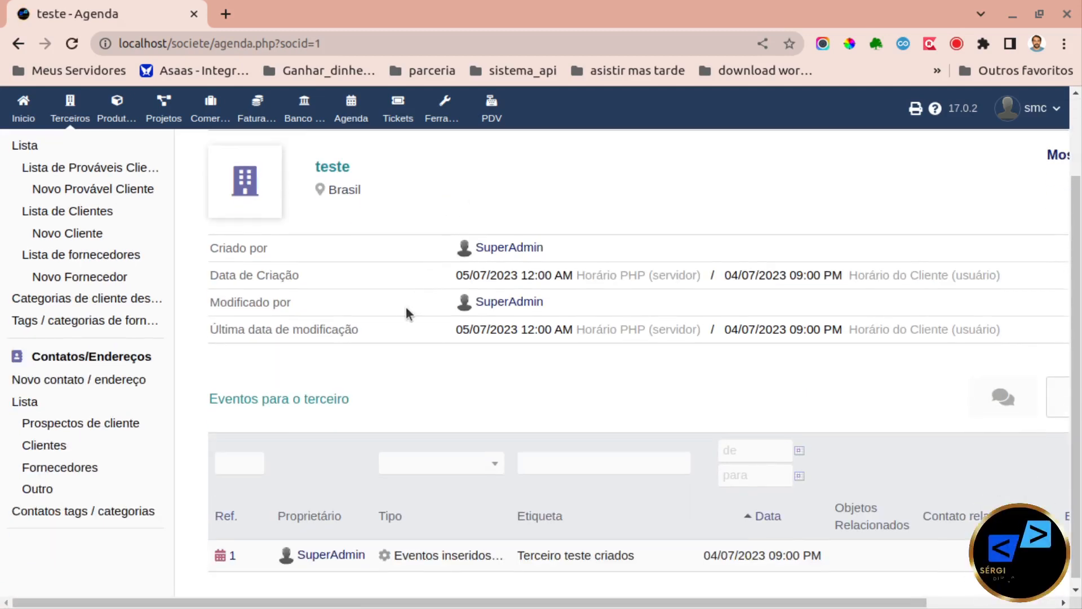
scroll(401, 370, down, 1)
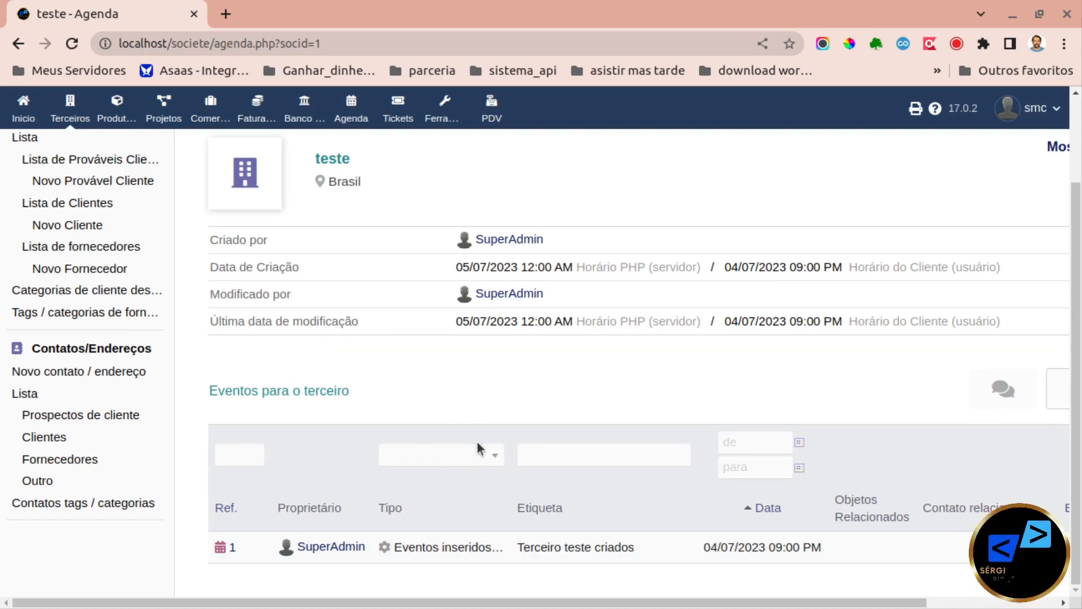
scroll(474, 439, up, 2)
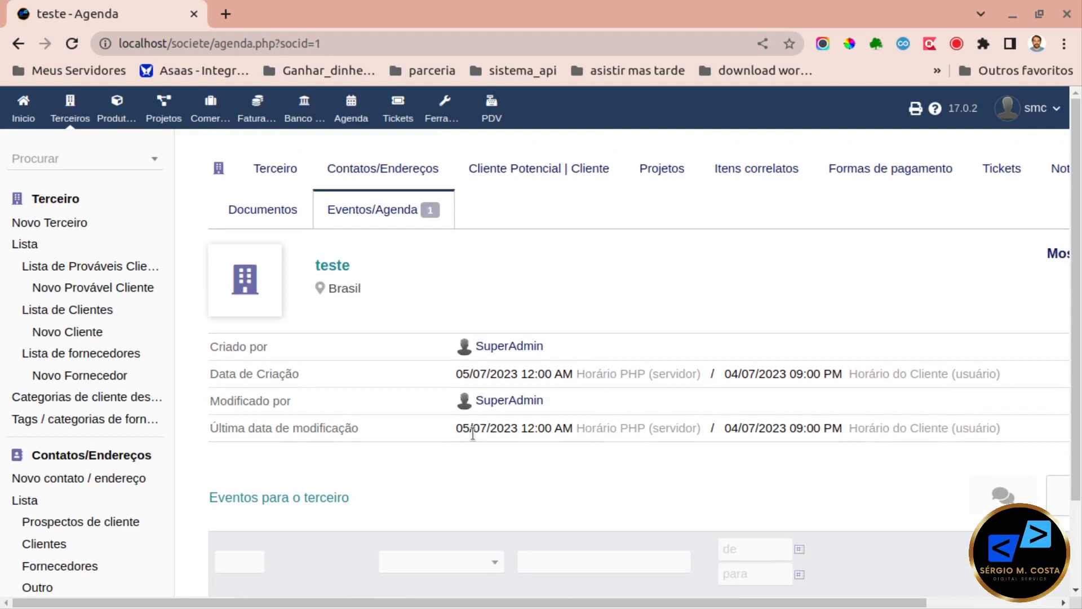